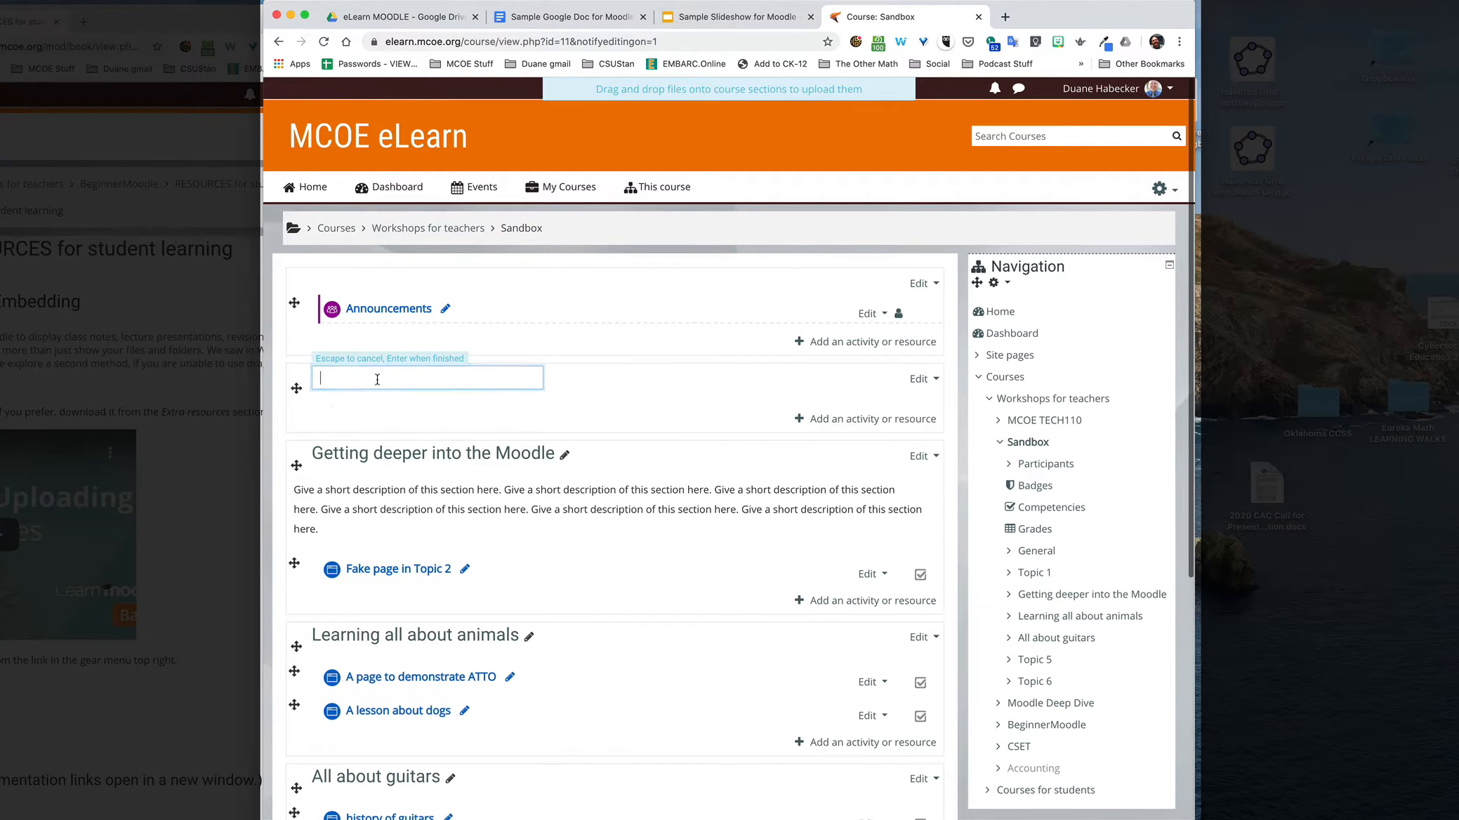
Rename the untitled course section below Announcements as "Linking versus embedding"
key(BackSpace)
text(L)
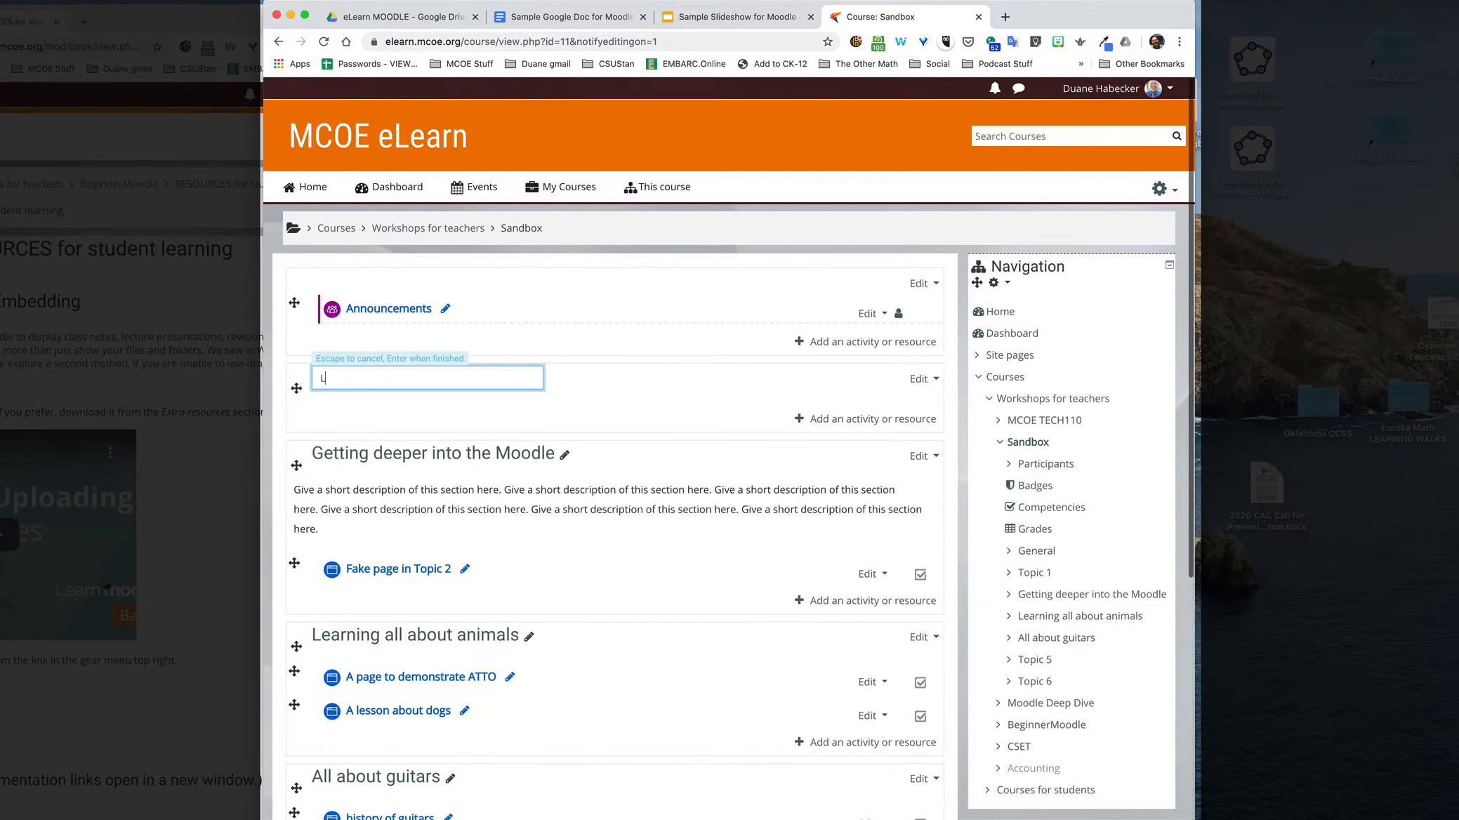
text(inking versus embedding)
key(Return)
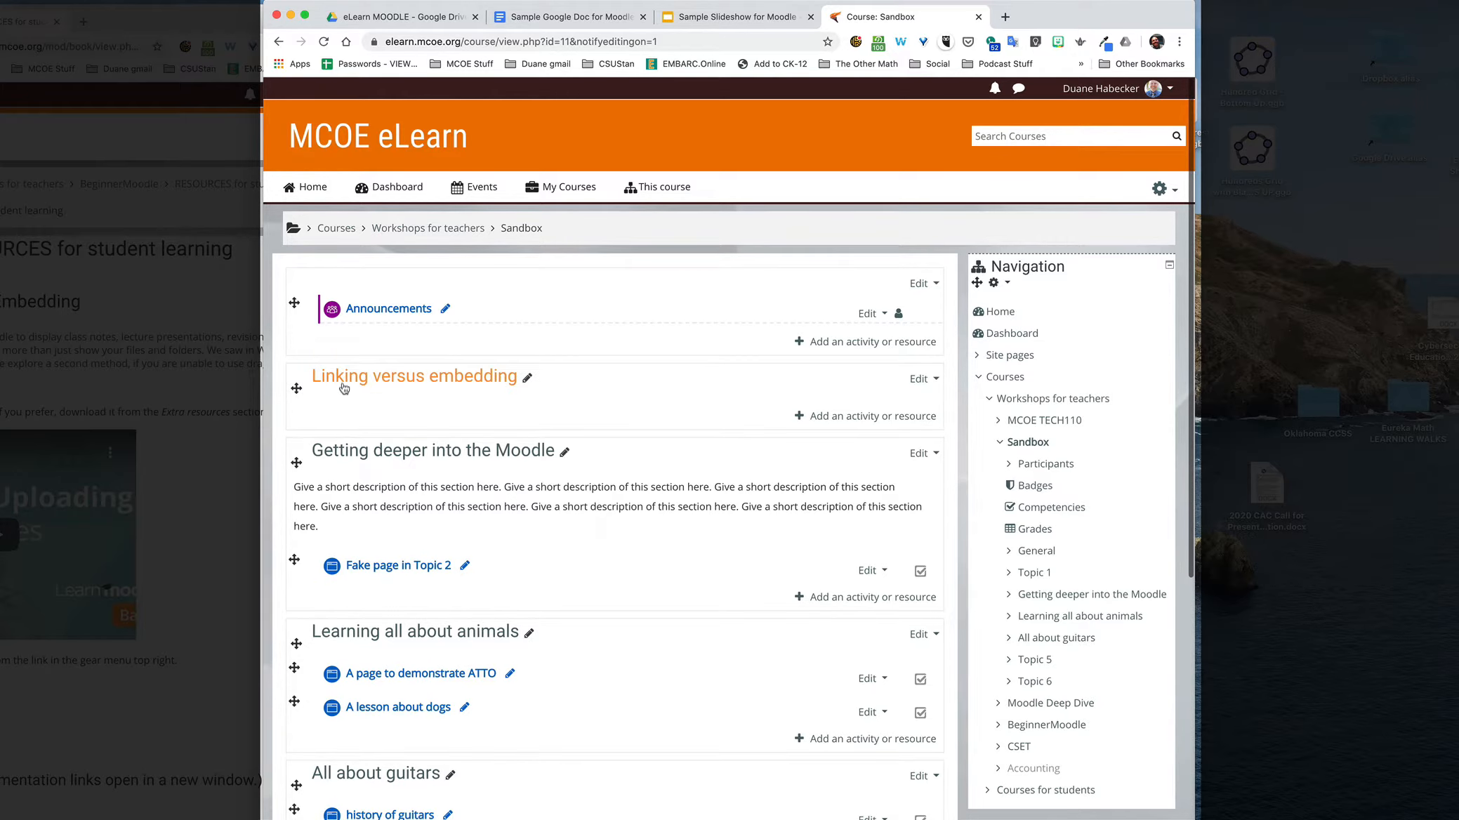
Start adding a new Page resource to the "Linking versus embedding" section
click(827, 416)
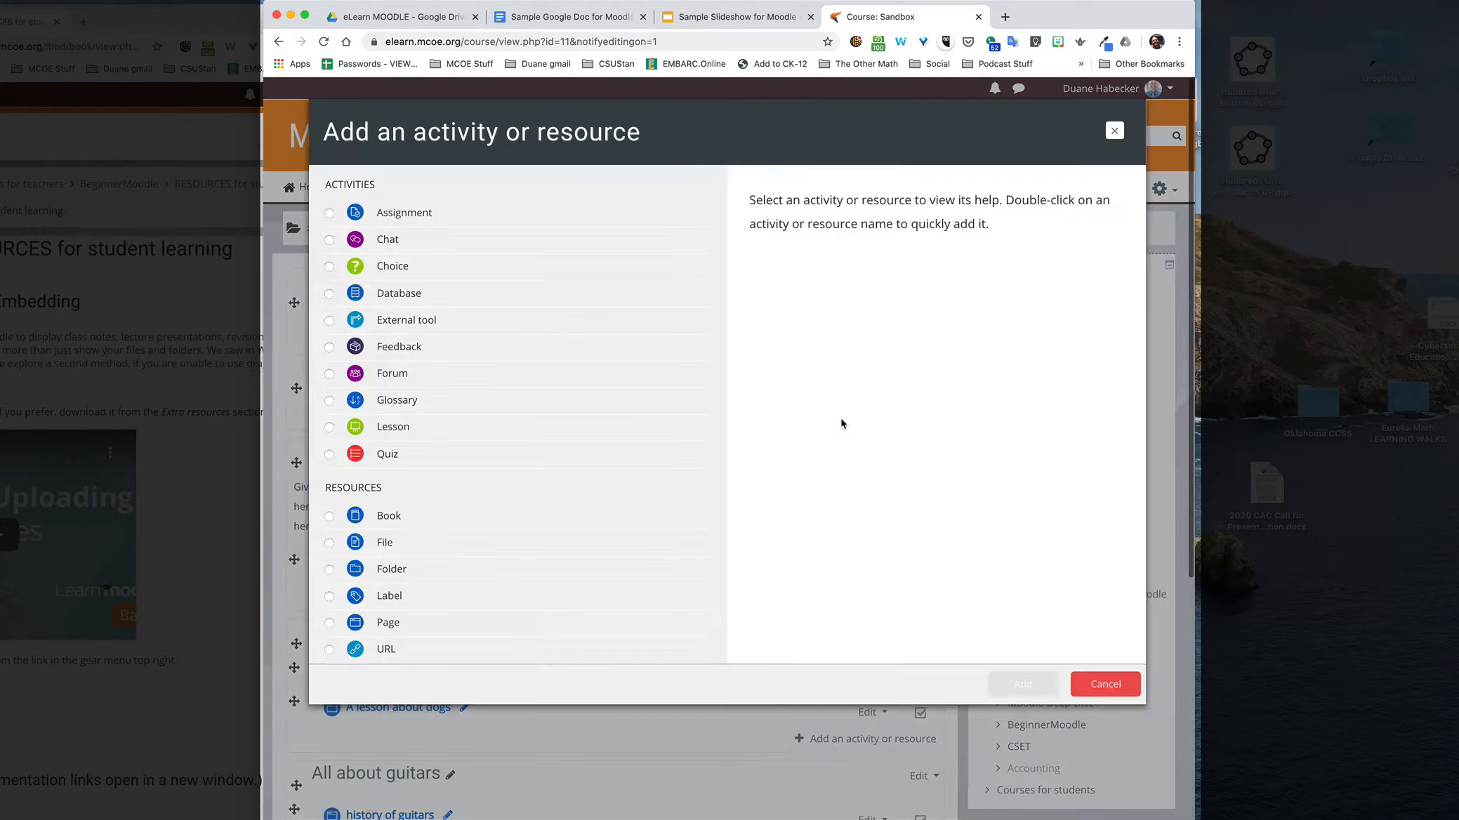
click(329, 622)
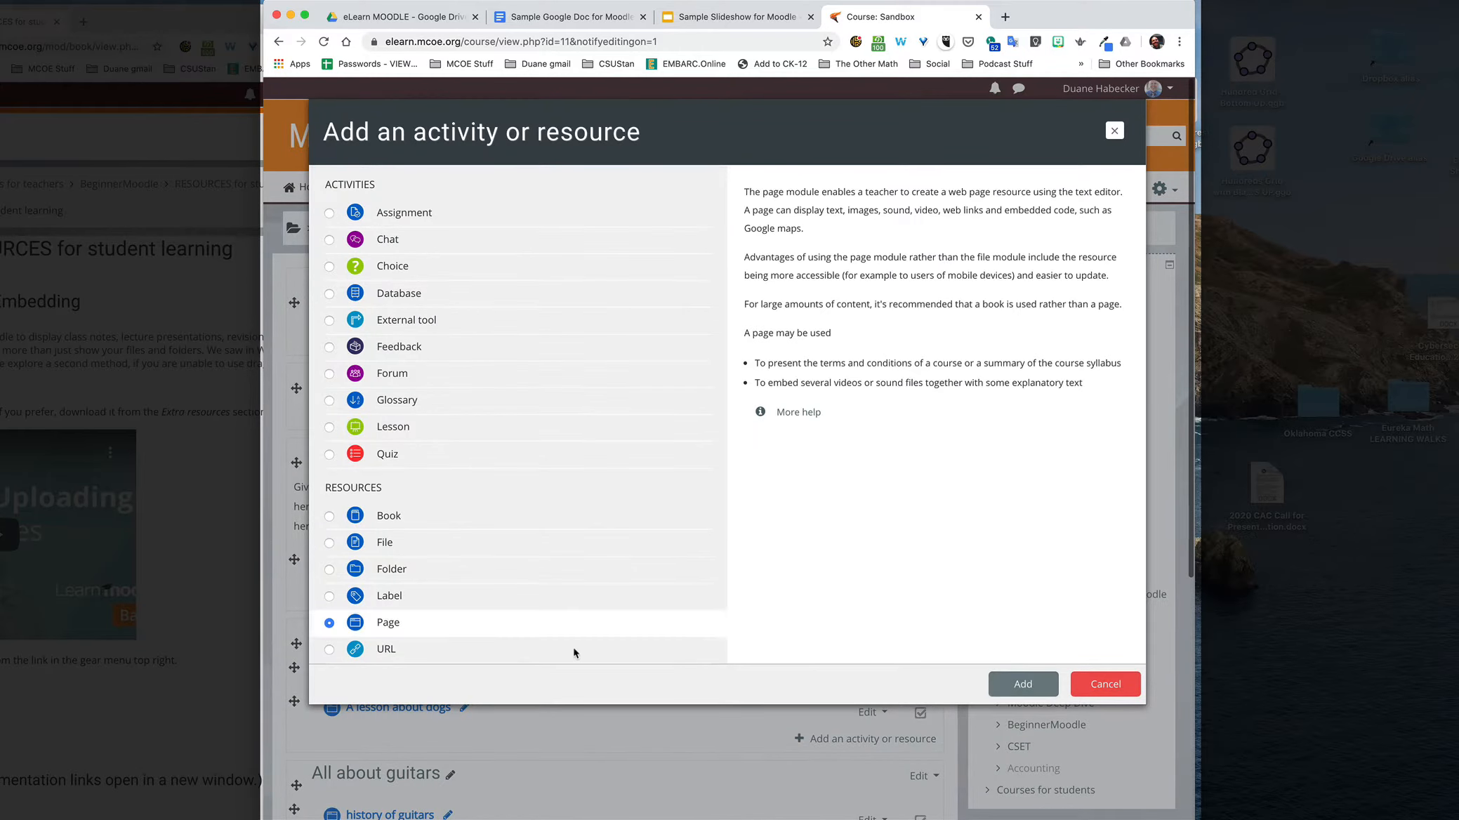
click(1023, 685)
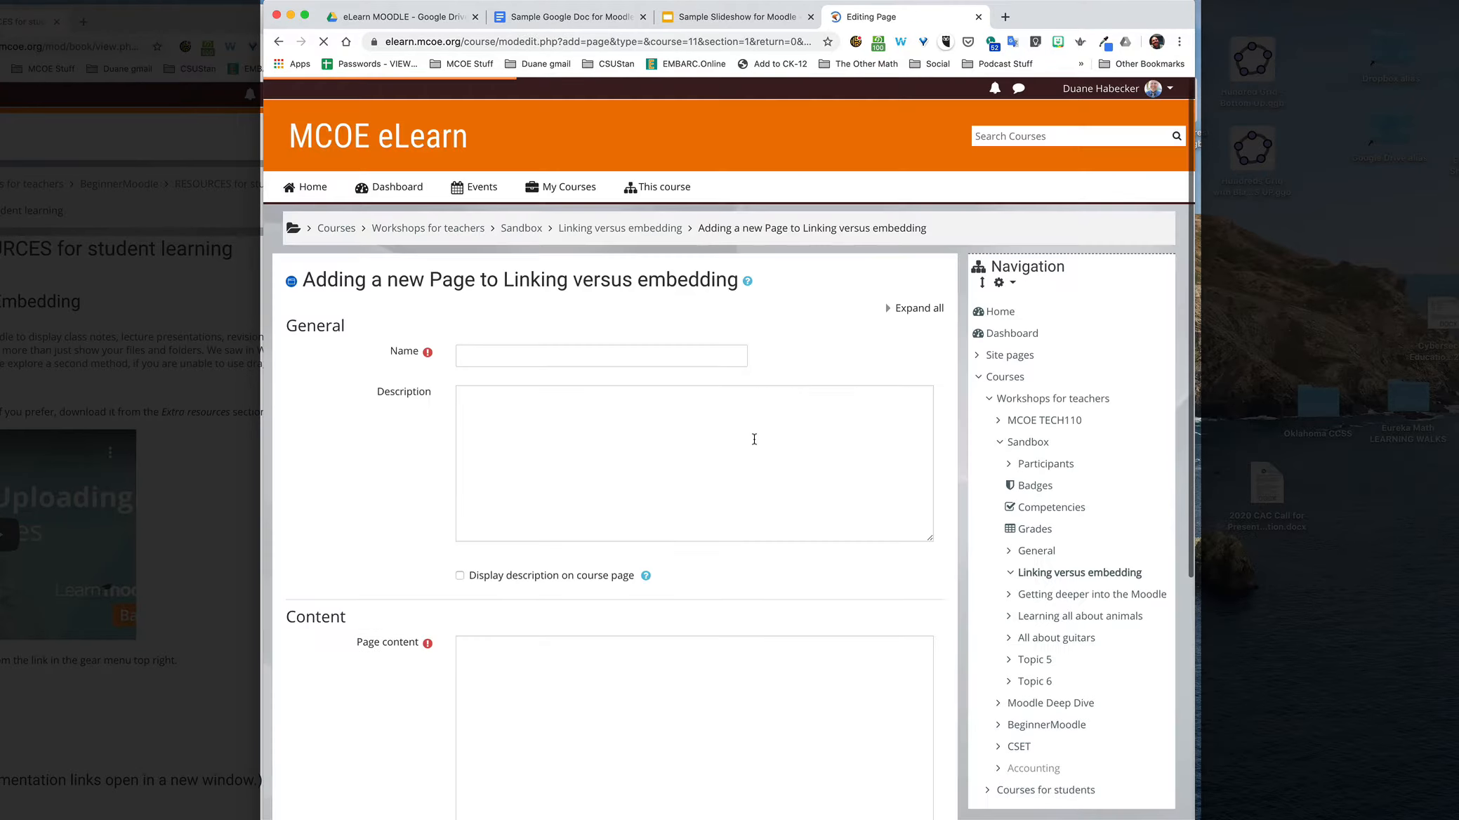
Name the page "Links versus embeddings" and fill its description with the placeholder text "asdfasd kjasdlkjh adsl jhkasdljh sadfkjhsad g"
click(487, 356)
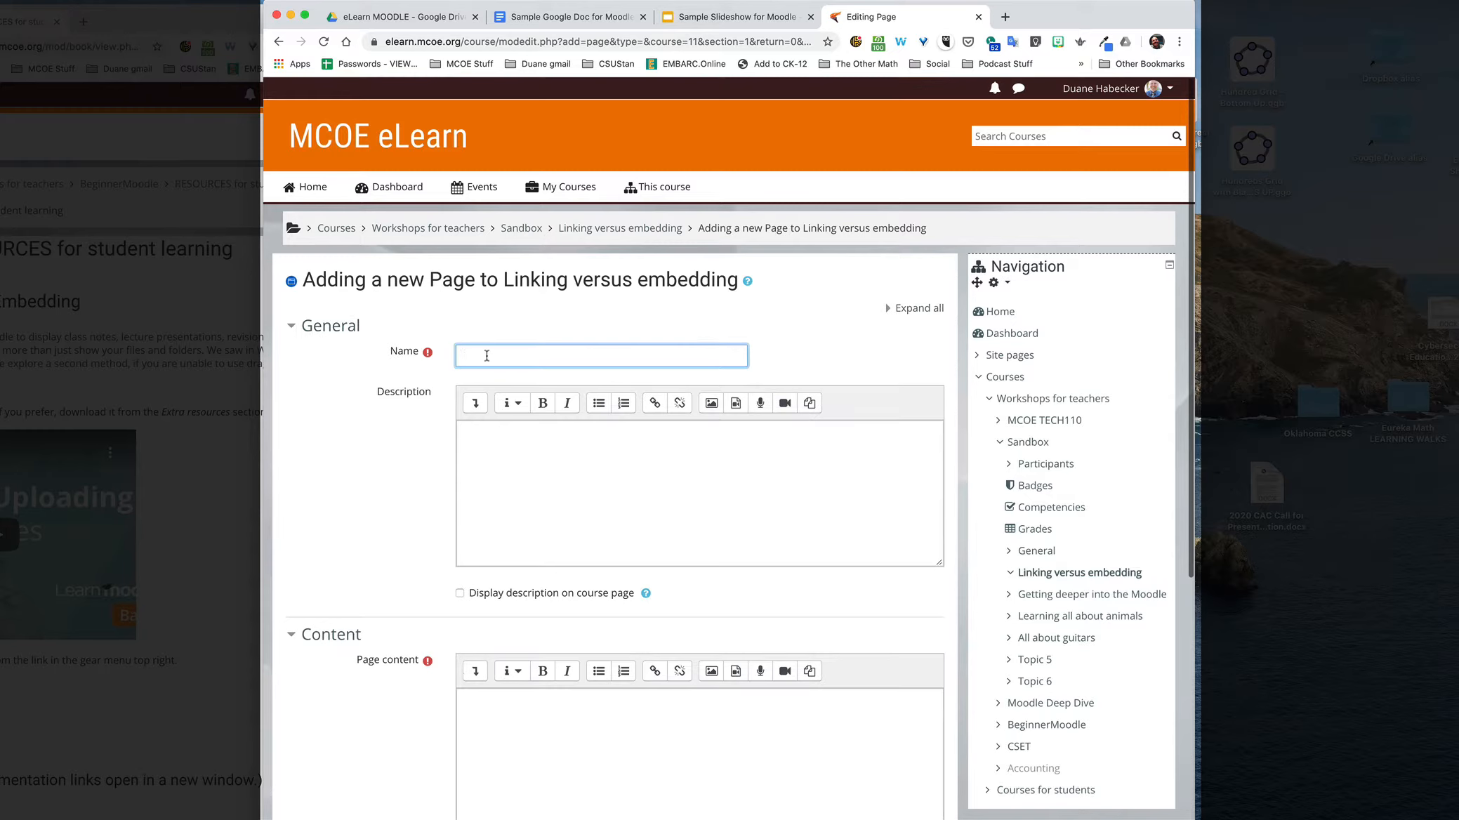
text(Links versus embeddings)
click(498, 469)
text(asd)
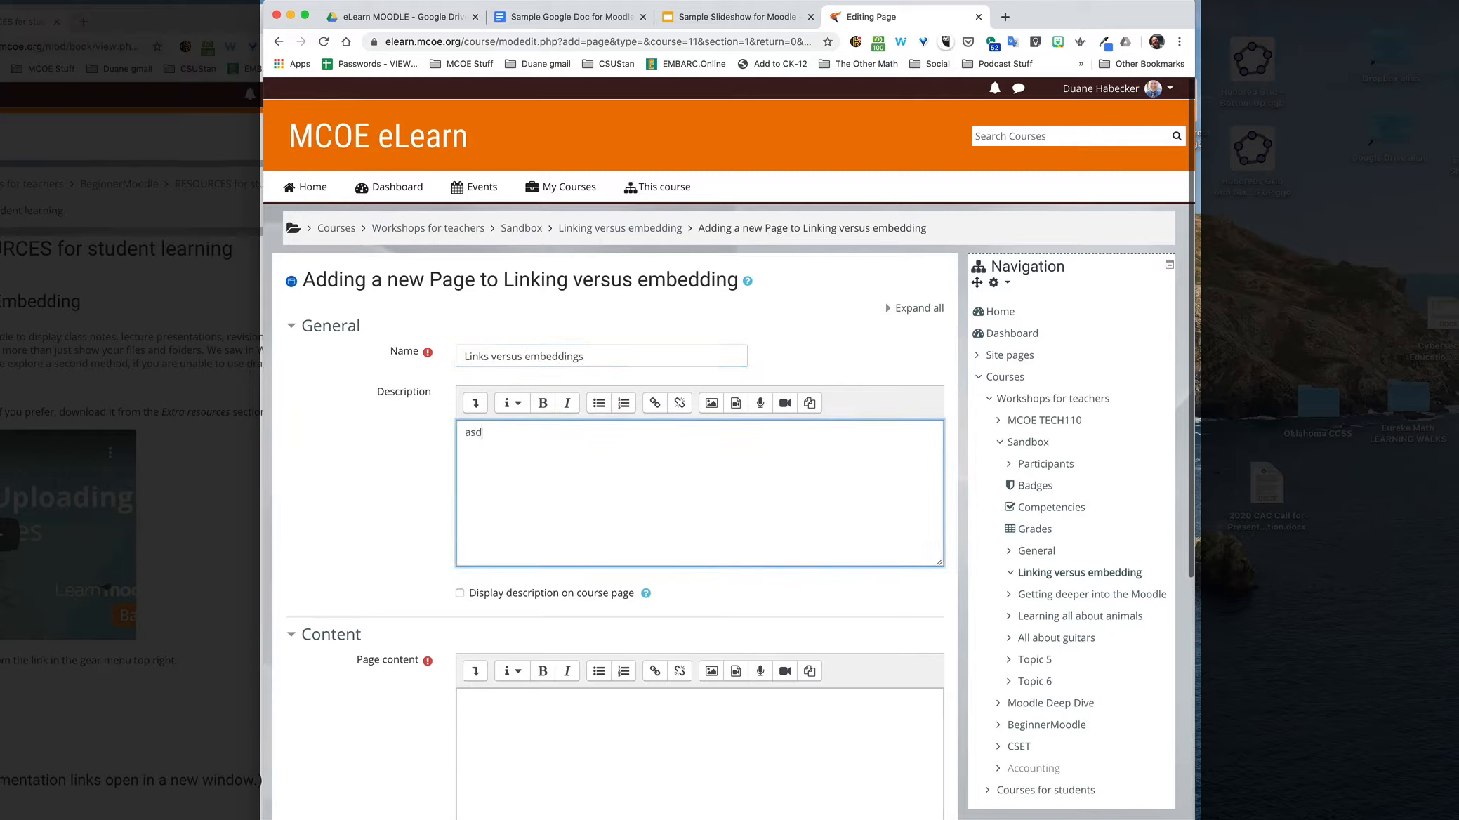
text(fasd kjasdlkjh adsl jhkasdljh sadfkjhsad g)
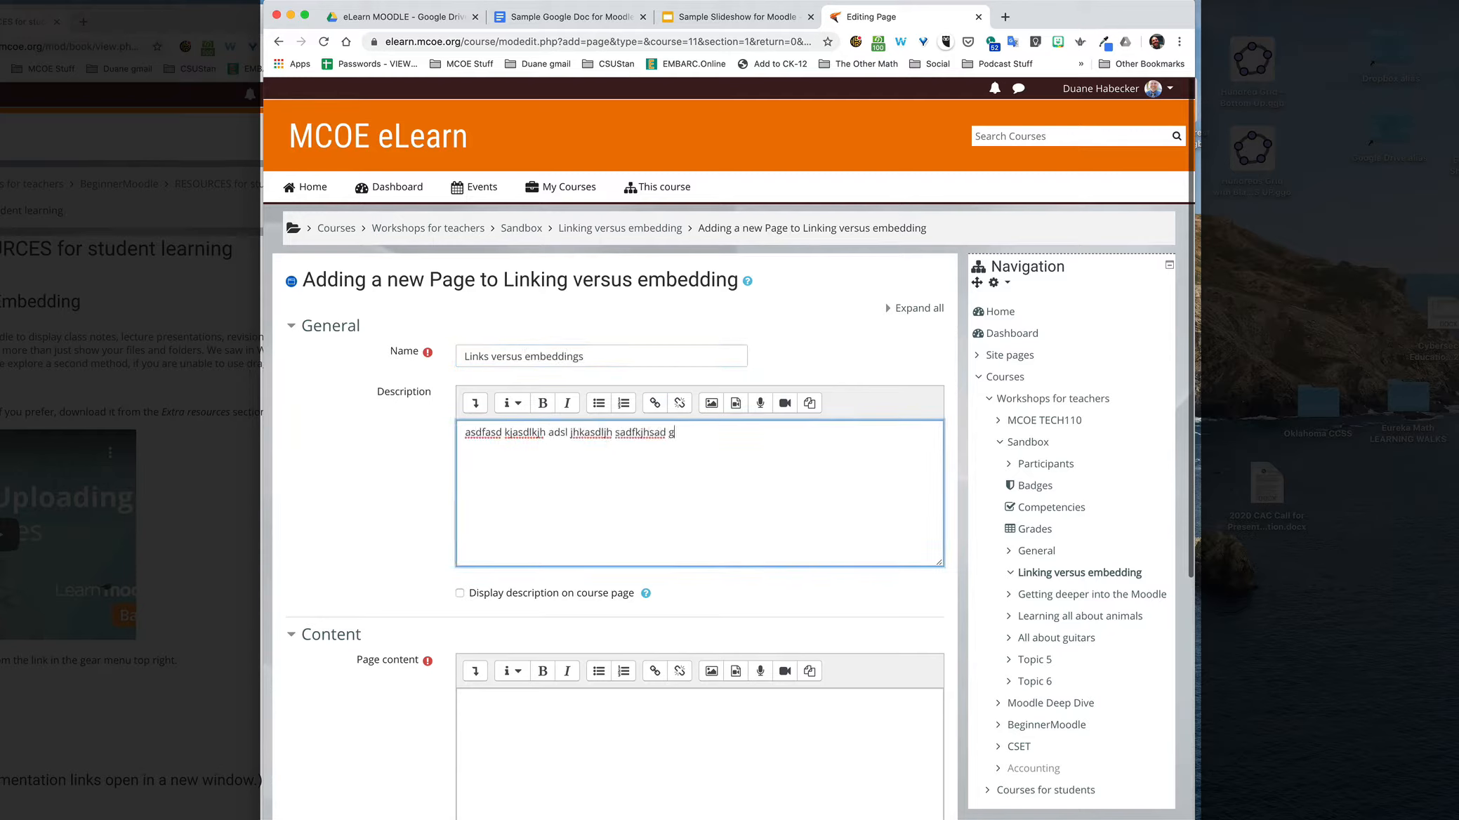
Fill the page content with a paragraph repeating the sentence "This is the content for the page." eight times
scroll(572, 424, down, 3)
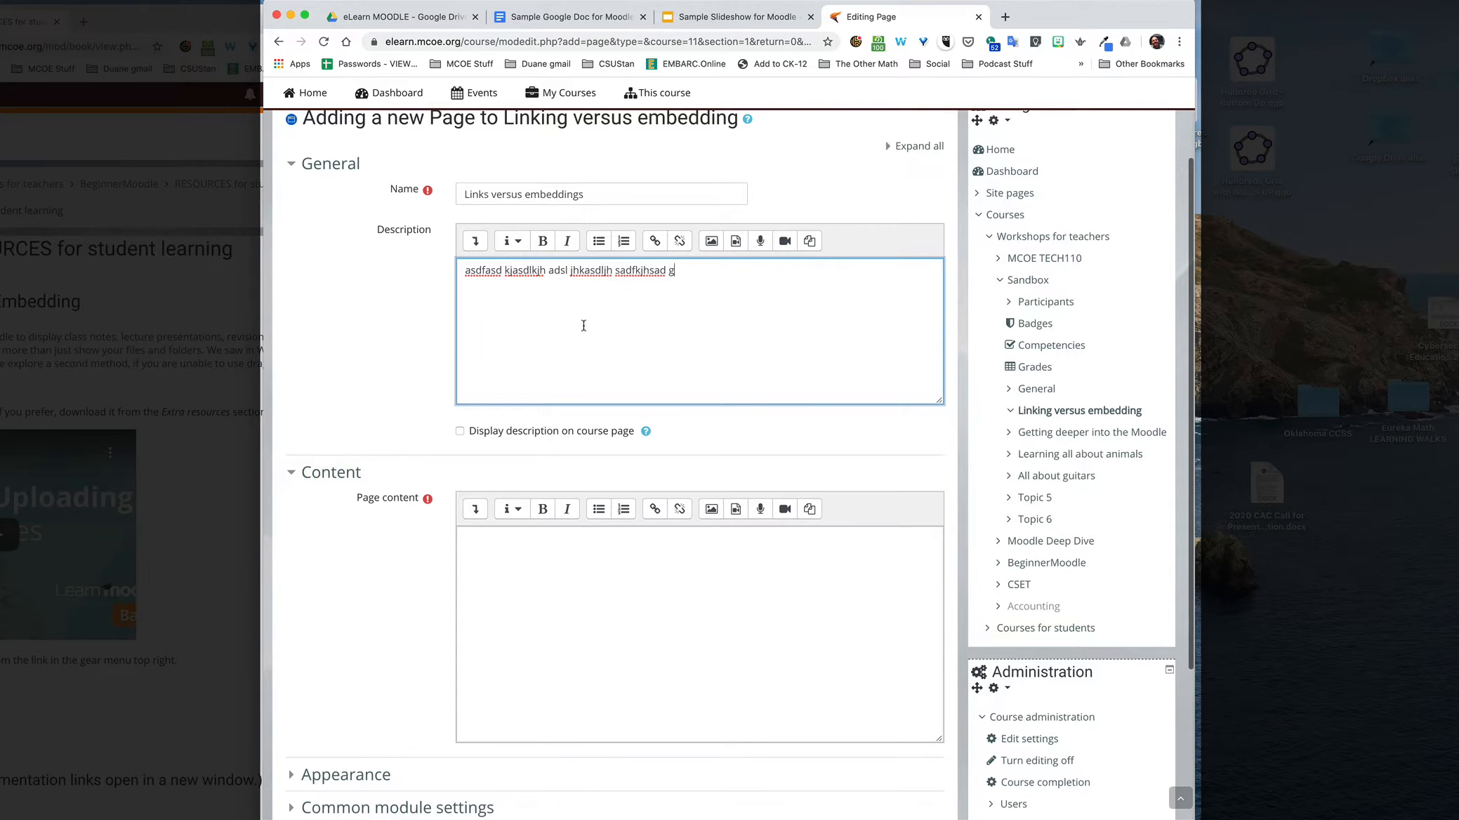
scroll(373, 468, down, 3)
click(505, 430)
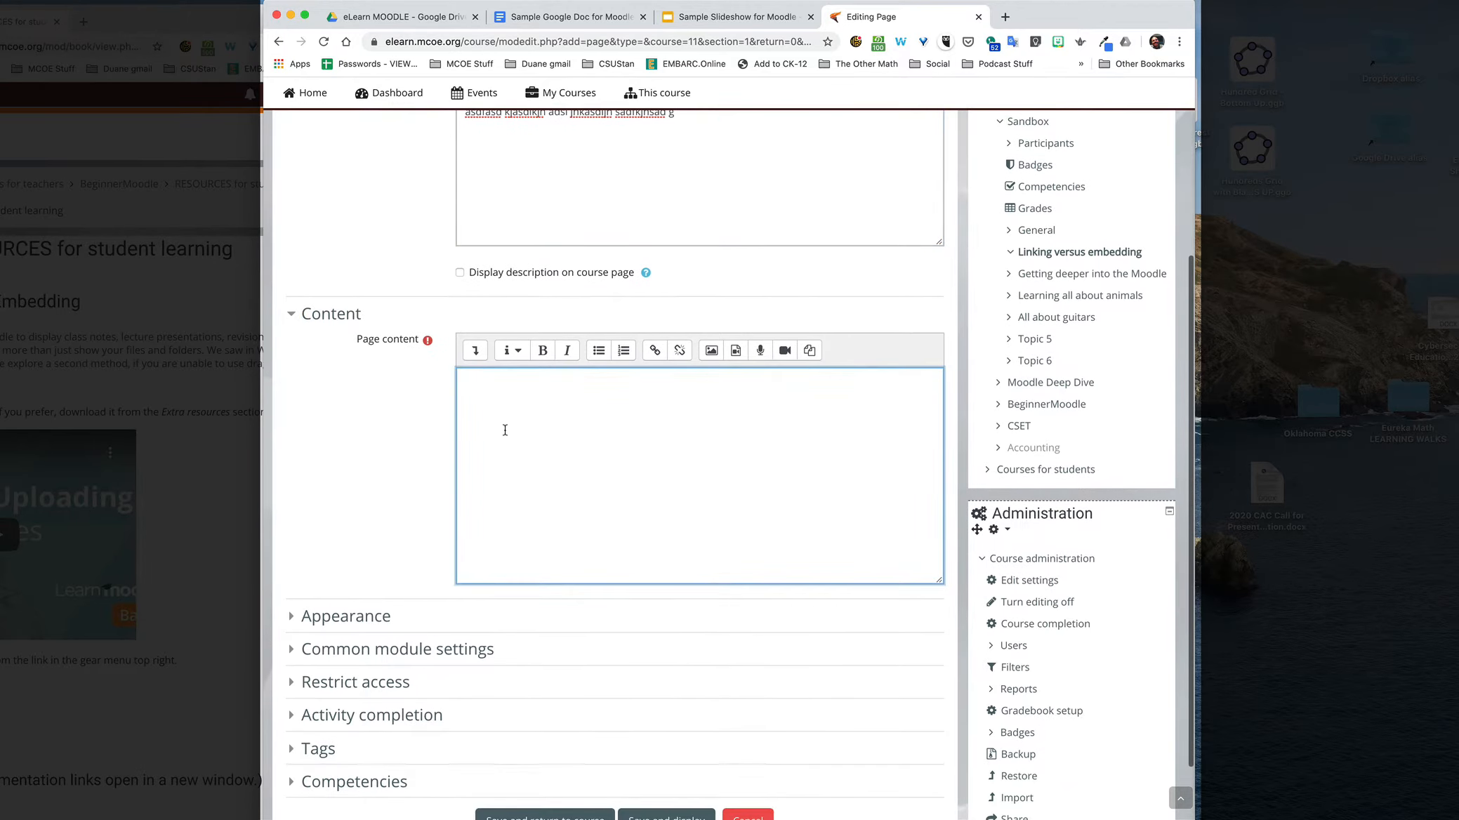
text(This is the content for the page.)
key(ctrl+v)
key(ctrl+v)
key(ctrl+v)
key(ctrl+v)
key(ctrl+v)
key(ctrl+v)
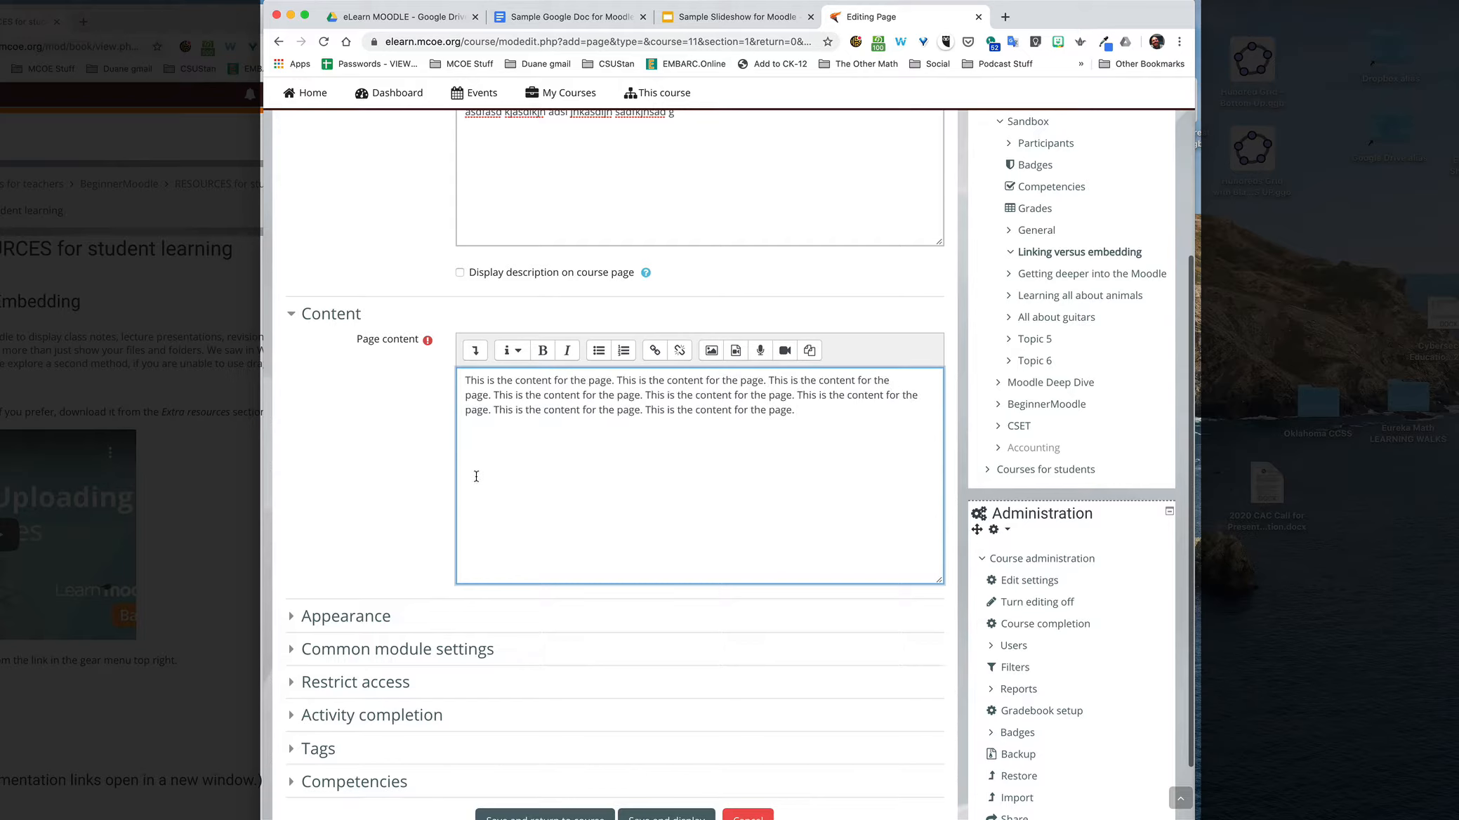
Add separate "Link:" and "Embed:" lines below the paragraph in the page content
key(Return)
key(Return)
text(Embed:)
click(497, 458)
Switch to the Sample Slideshow for Moodle in Google Slides and copy its shareable link
click(731, 16)
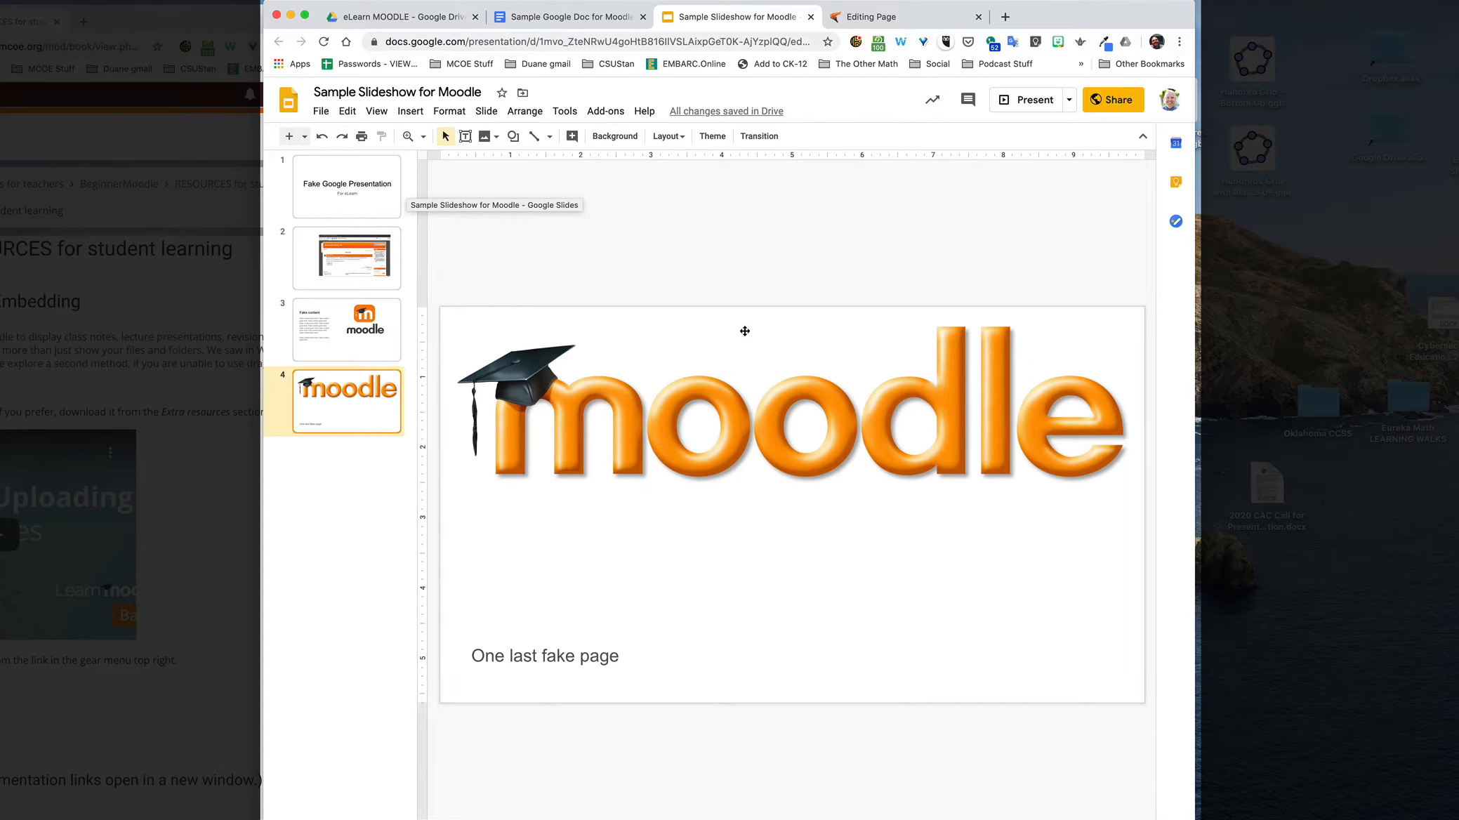
click(1110, 101)
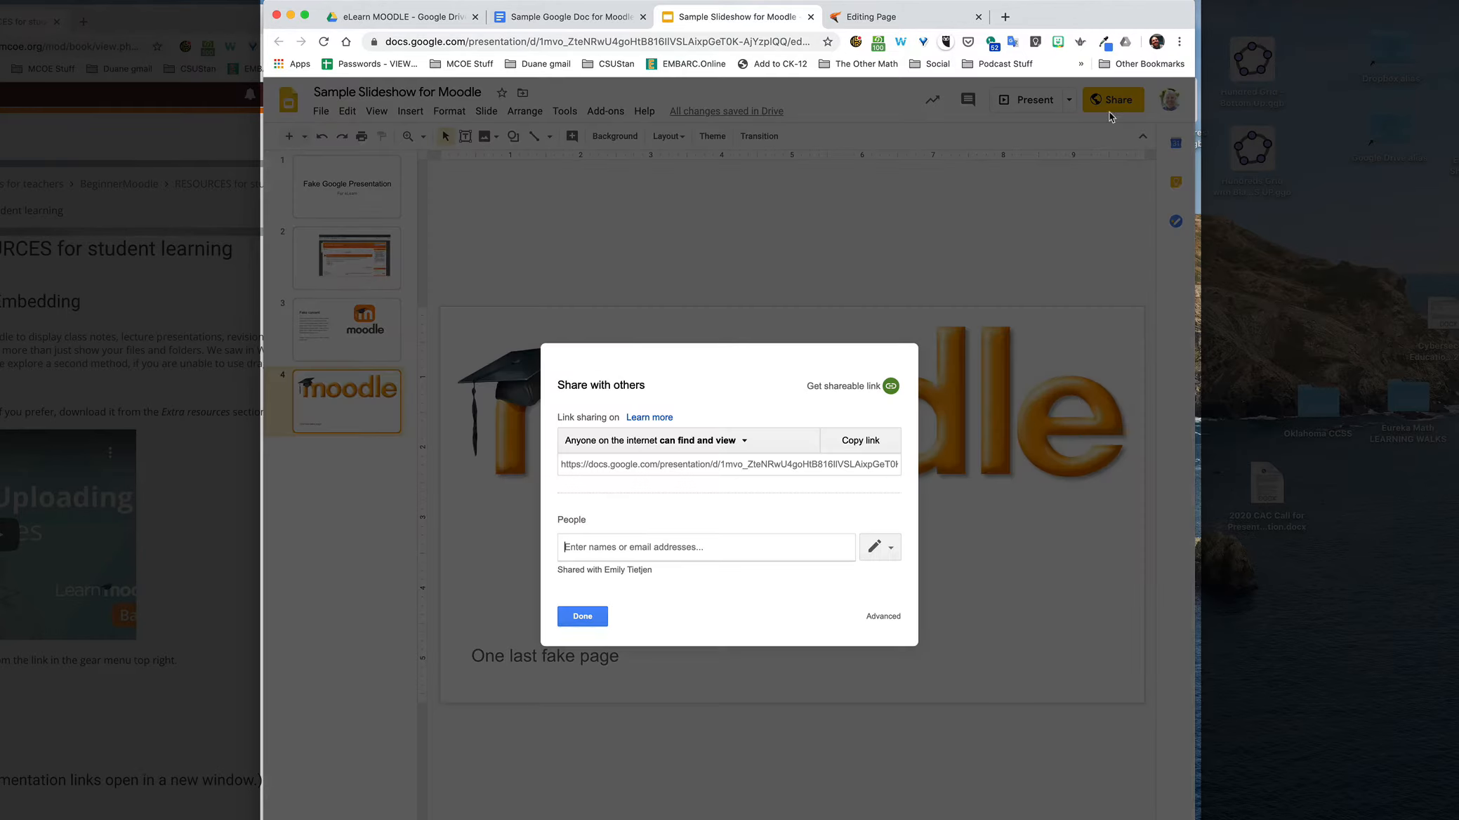
click(860, 440)
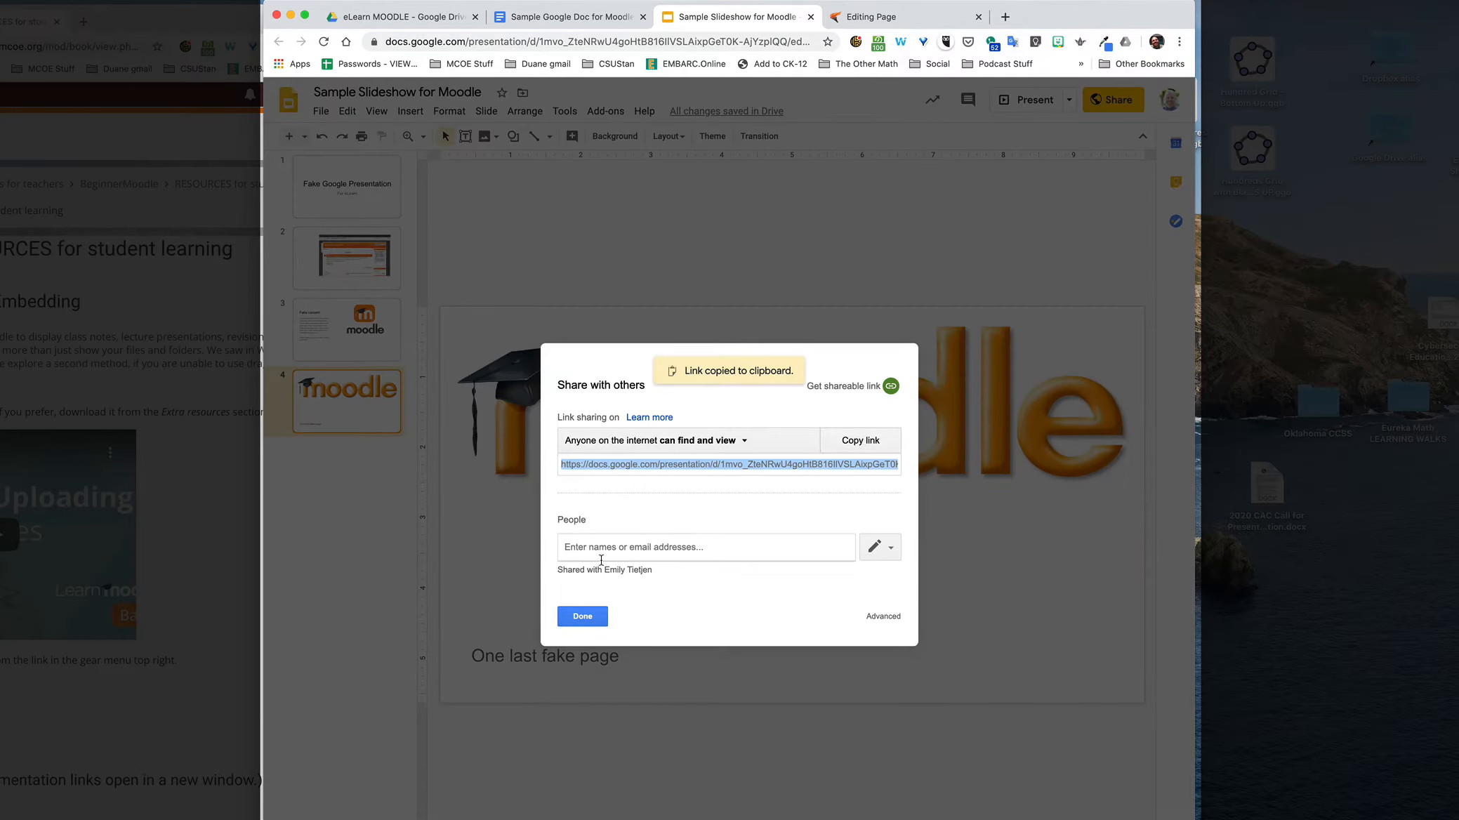
click(582, 616)
Return to the Moodle page being edited and paste the slideshow link after "Link:" in the page content
click(869, 20)
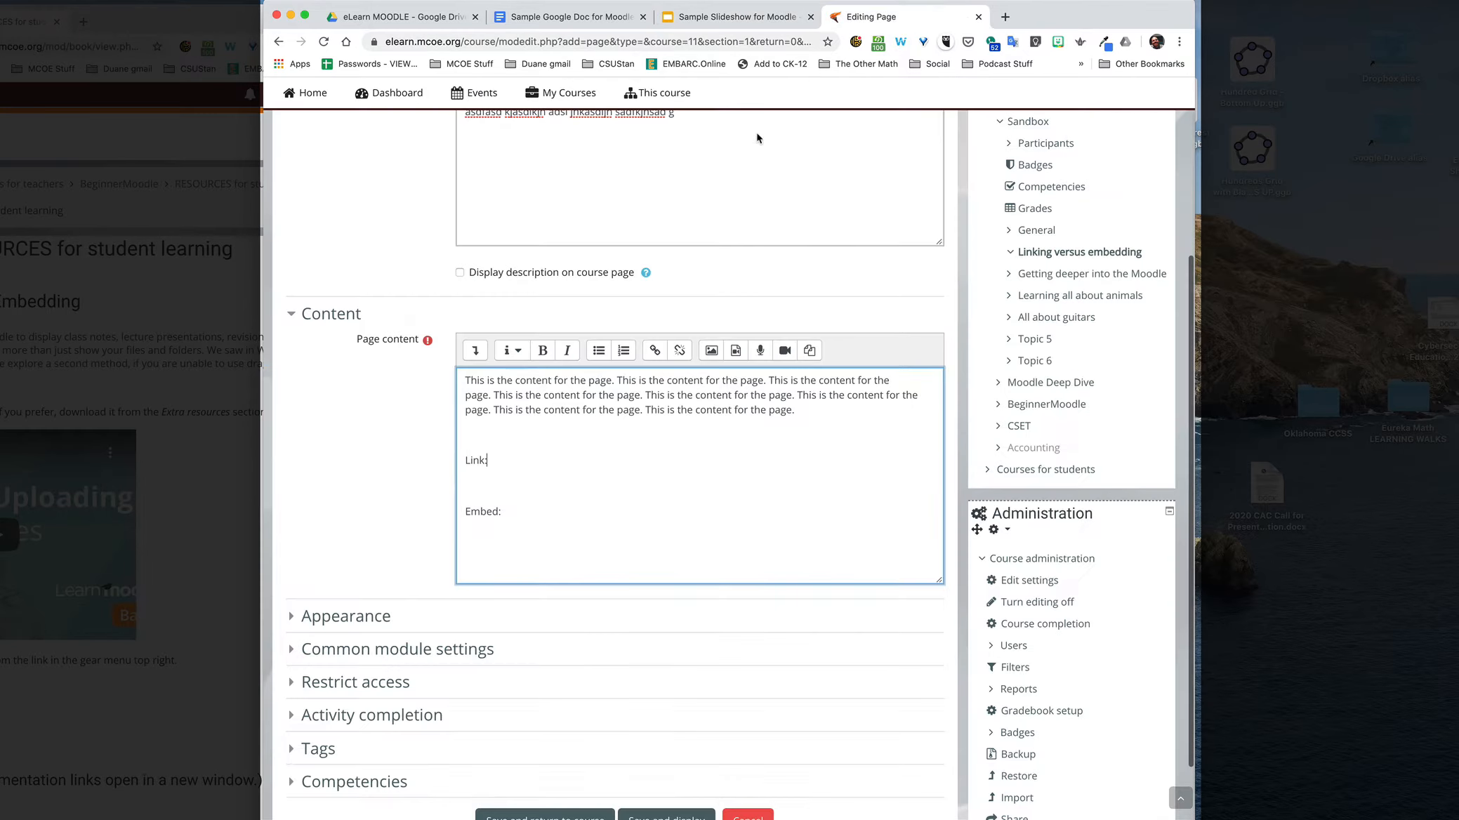
click(494, 462)
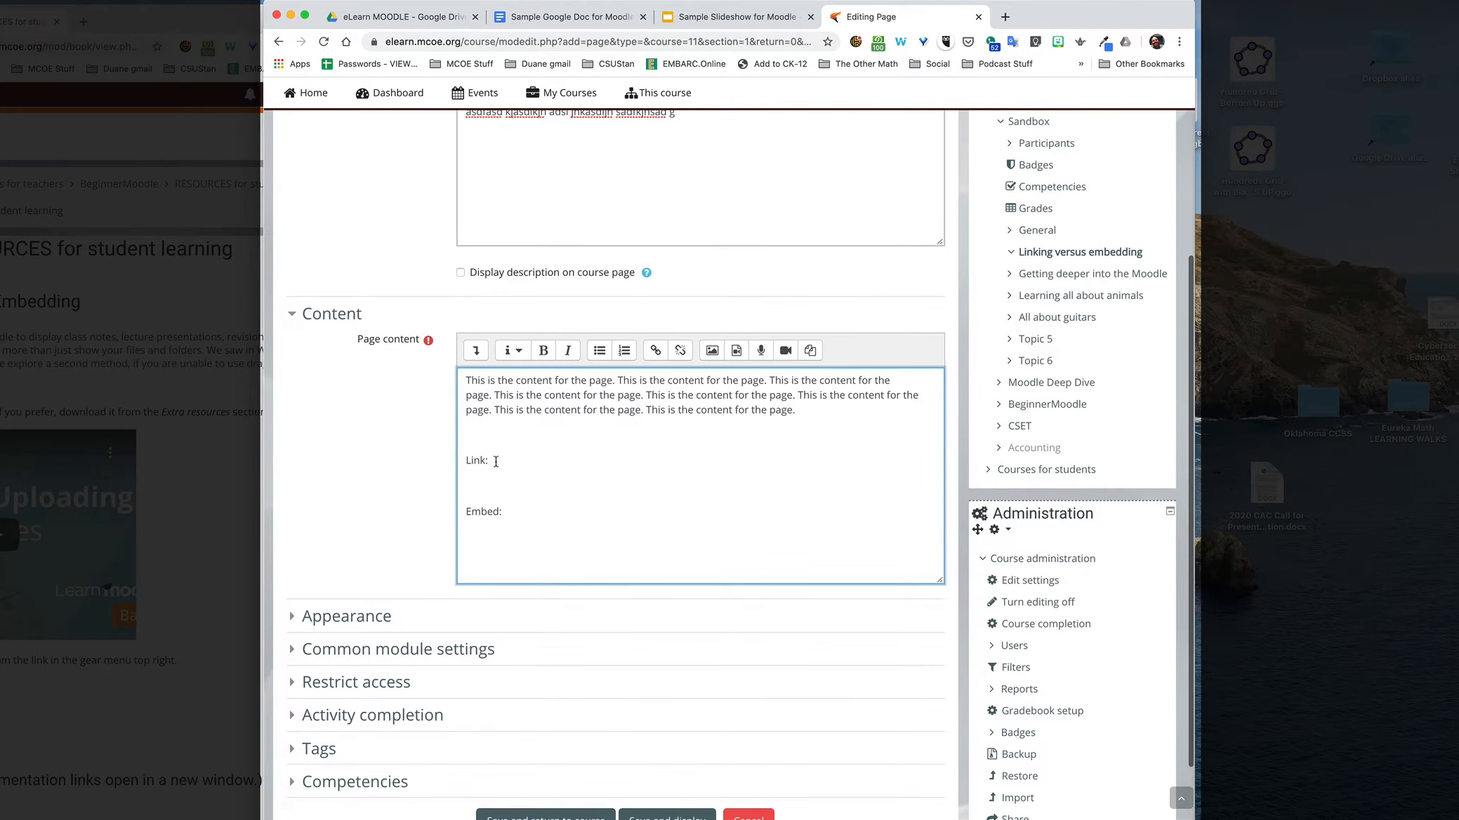
key(super+v)
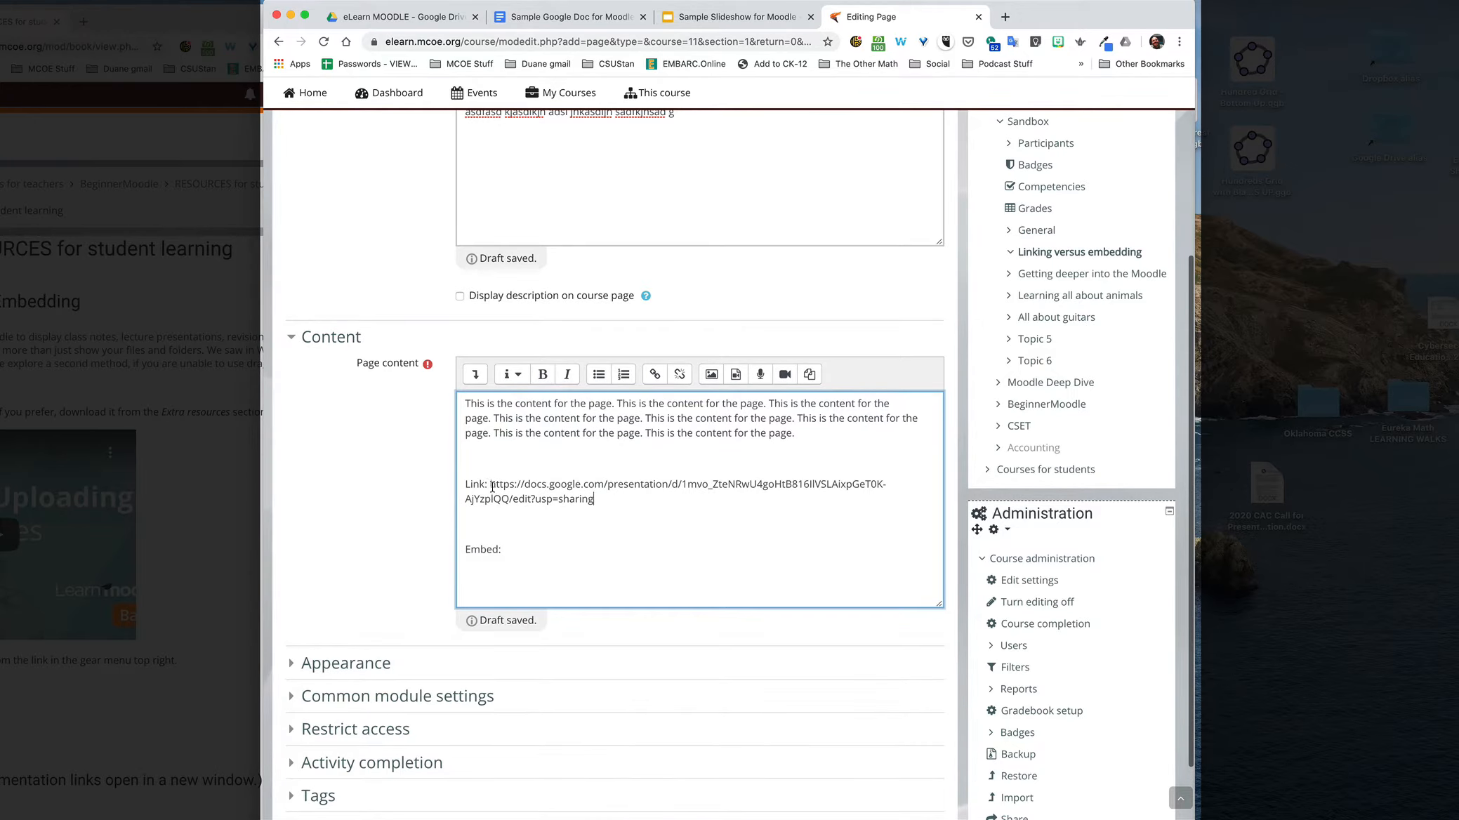
Add the line "Link within a word." below the pasted slideshow URL
key(Return)
key(Return)
key(Return)
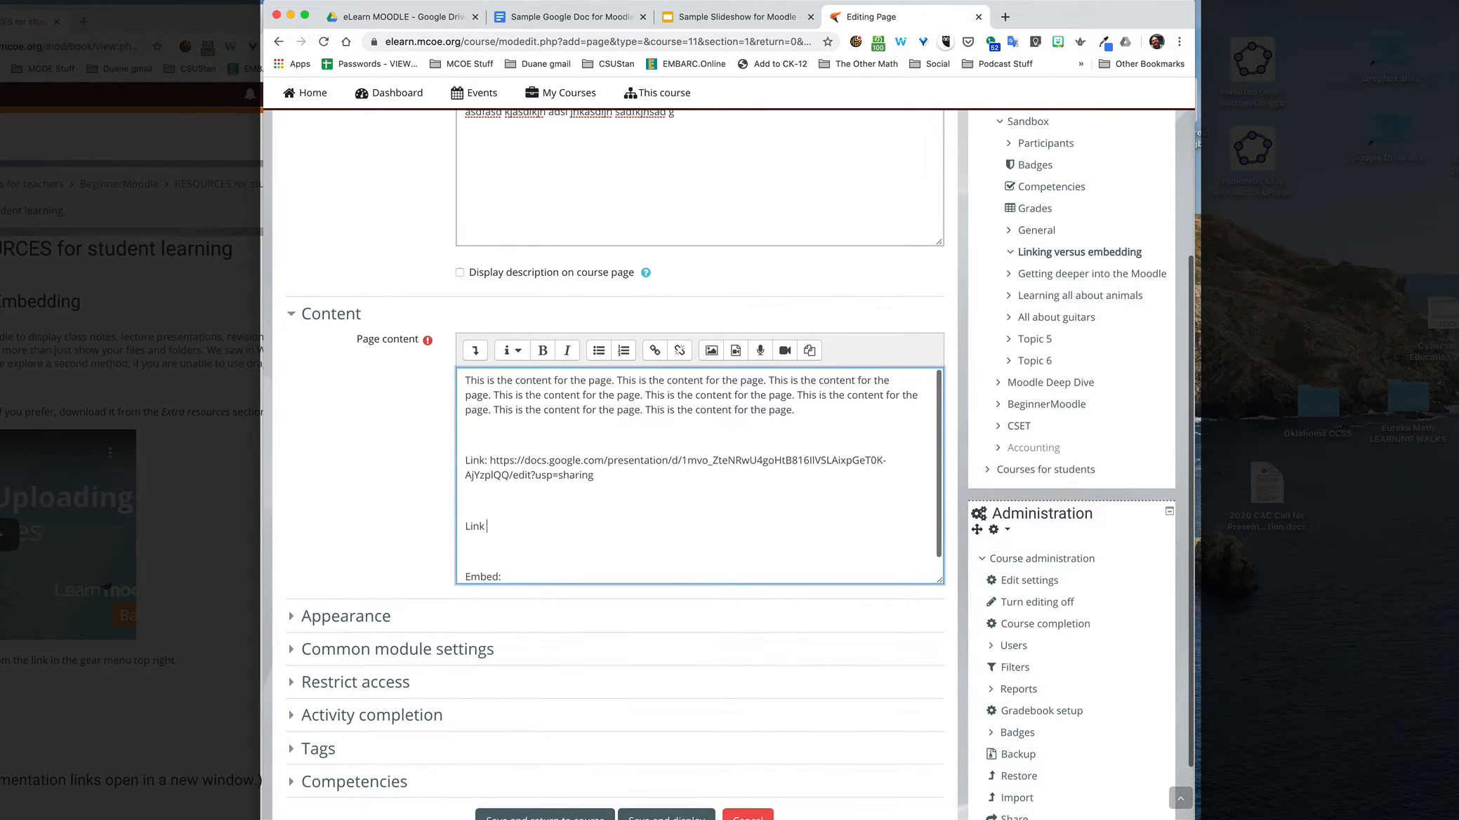
text(Link within a word.)
Turn the word "within" into a hyperlink to the copied slideshow URL, set to open in a new window
double_click(495, 527)
click(655, 351)
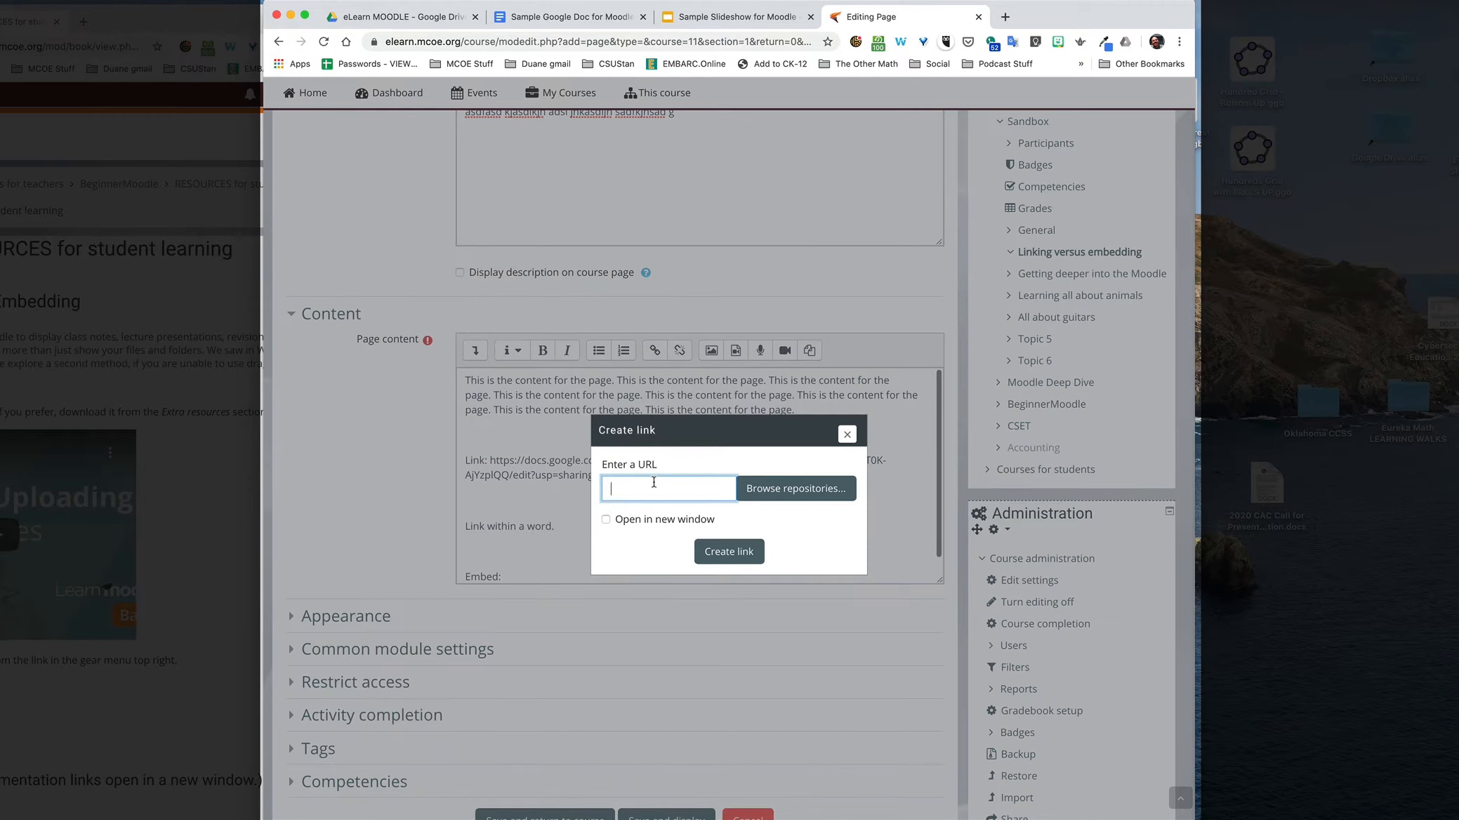
key(super+v)
click(605, 519)
click(730, 552)
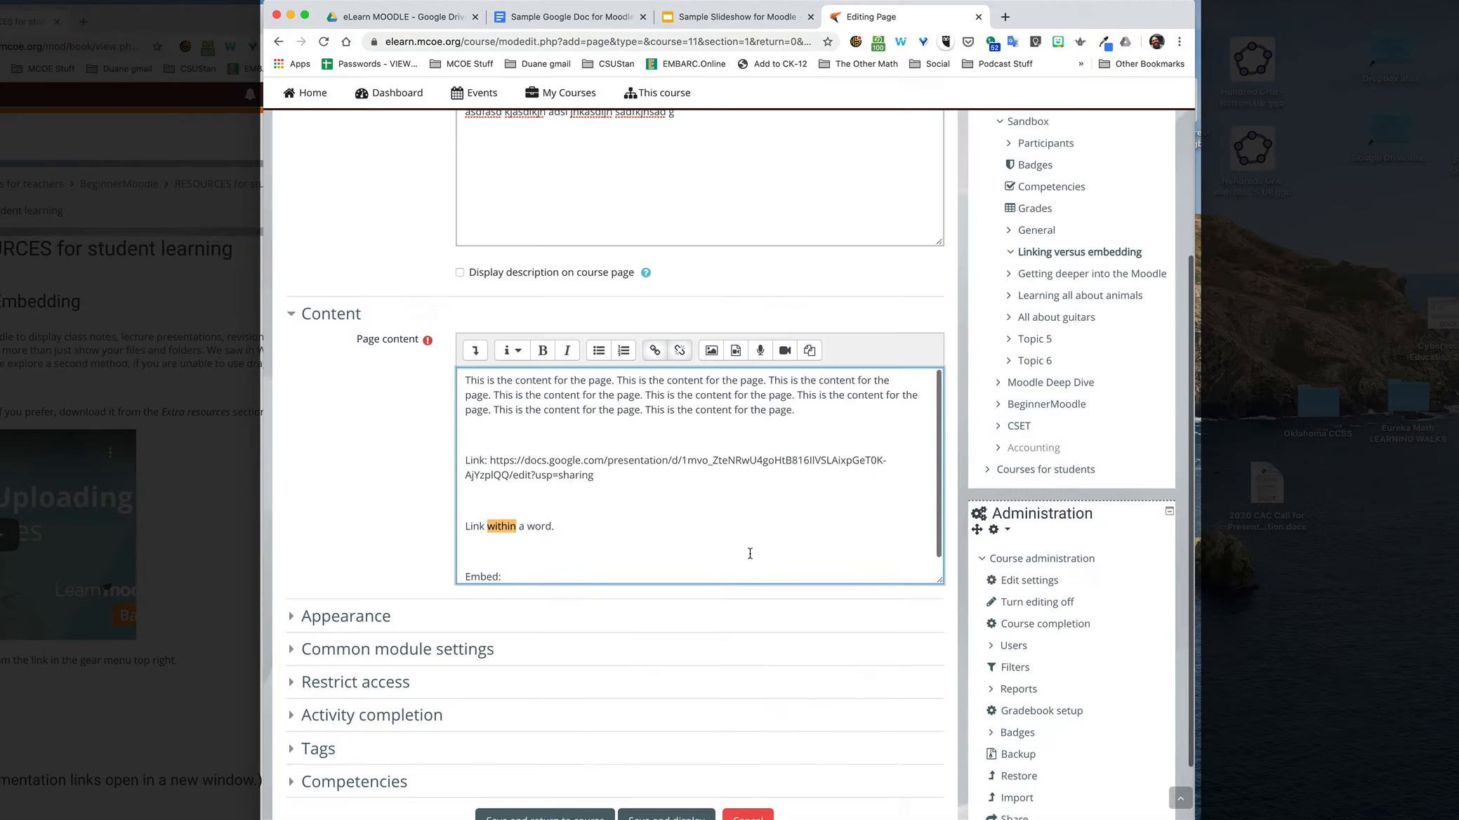
Remove the blank line between the pasted slideshow URL and the line "Link within a word."
click(537, 540)
click(483, 501)
key(BackSpace)
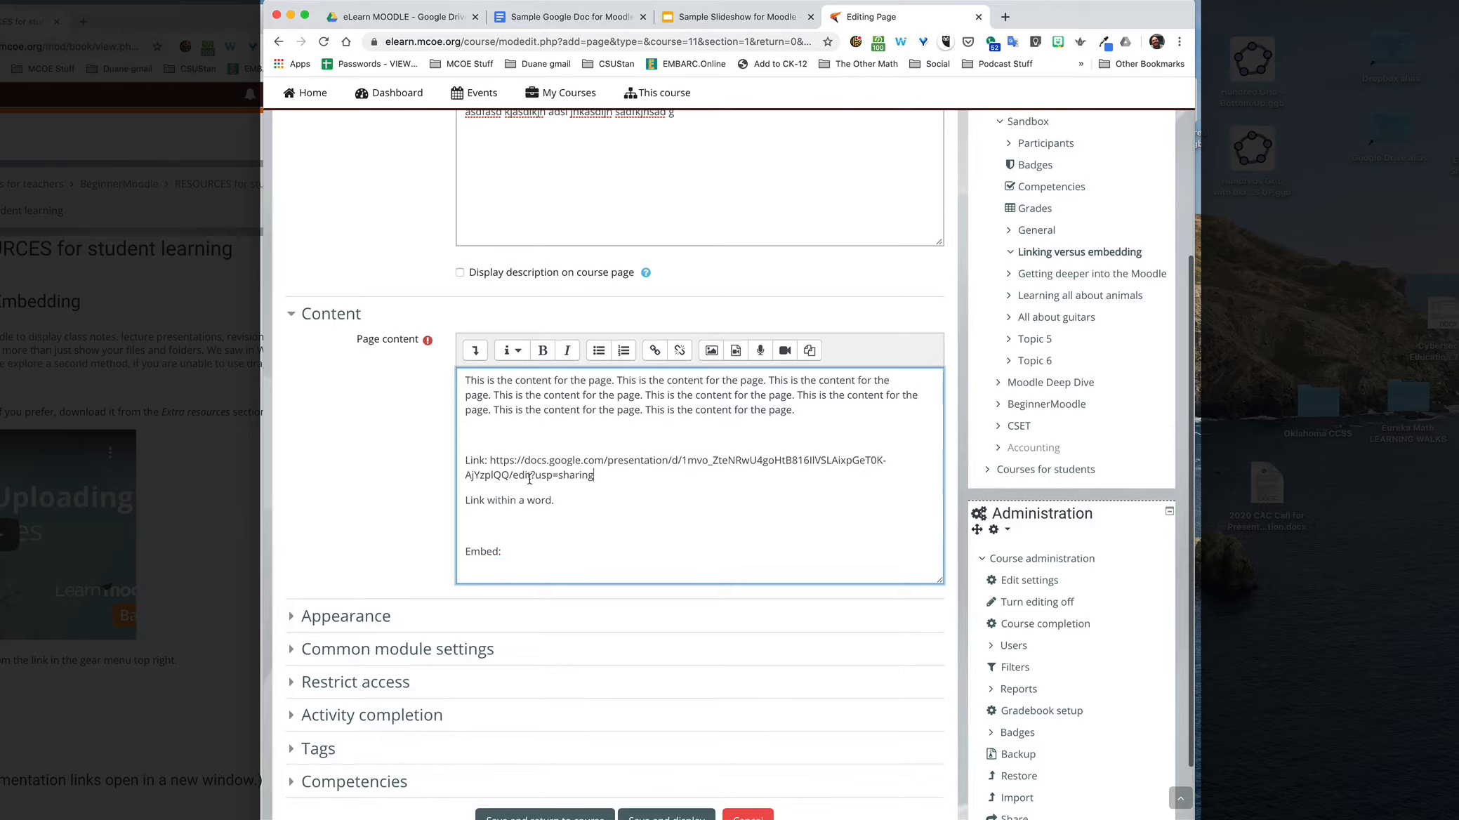
double_click(492, 500)
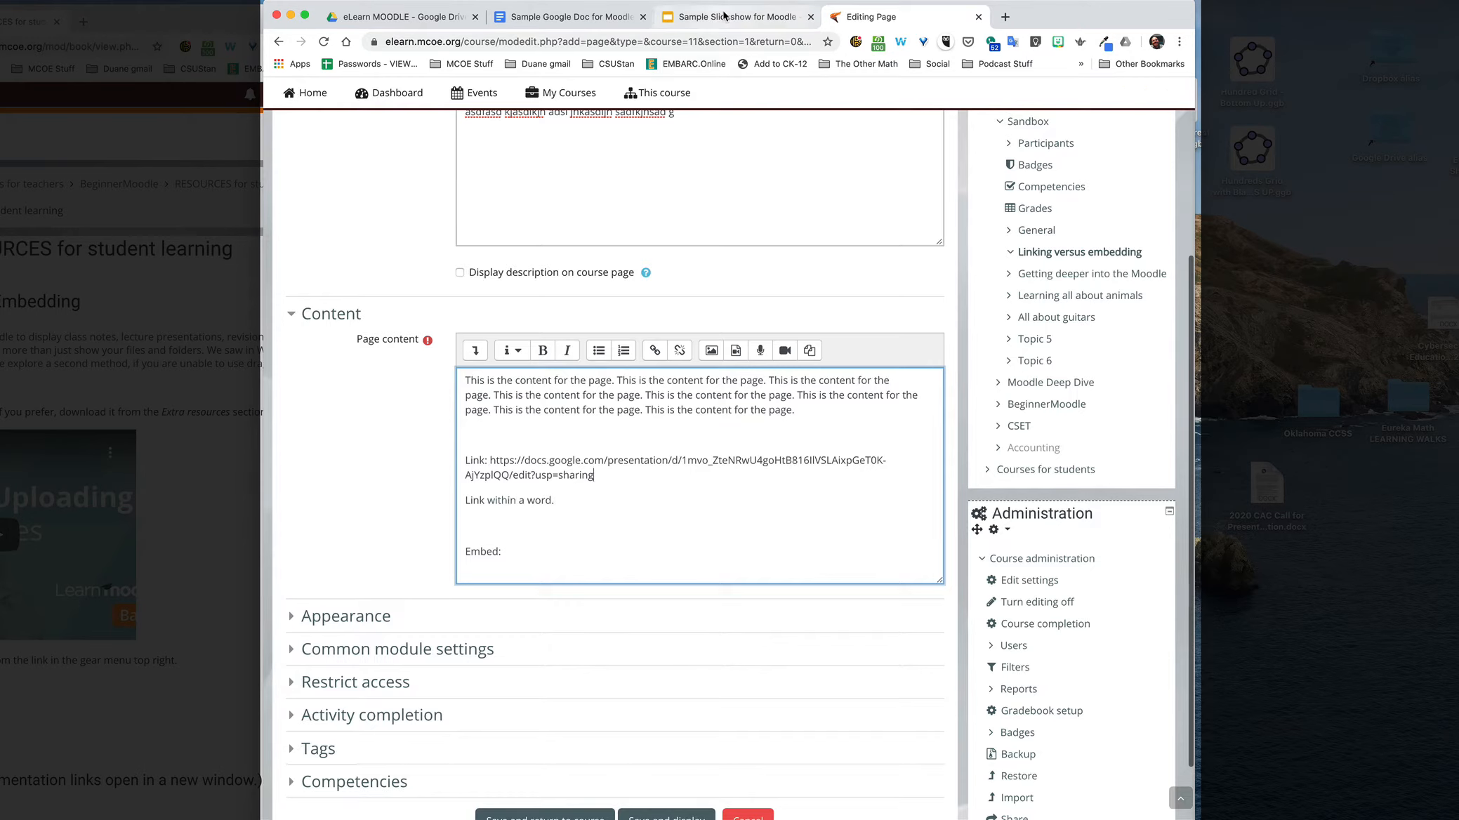
click(719, 21)
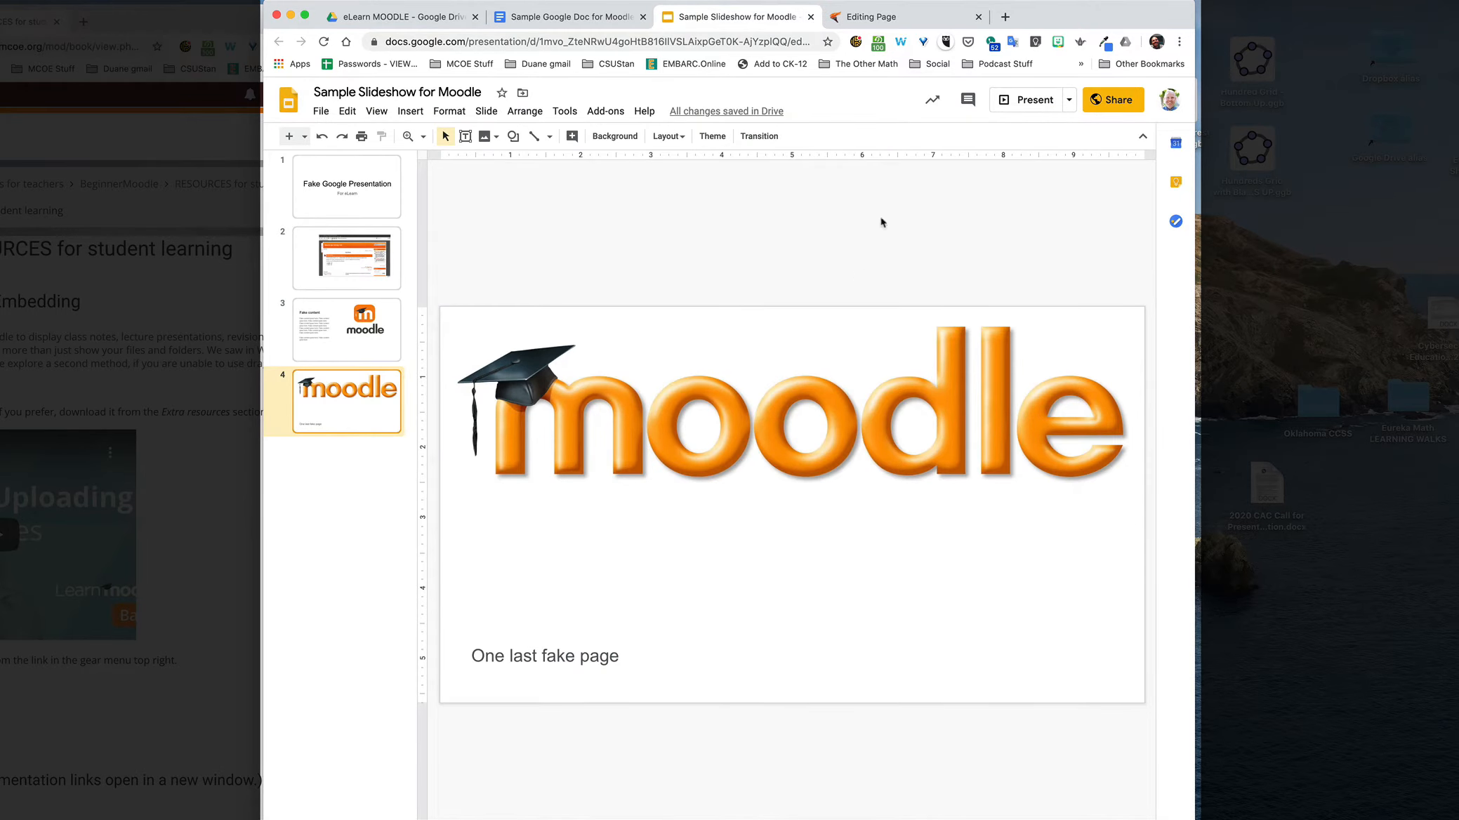
click(914, 21)
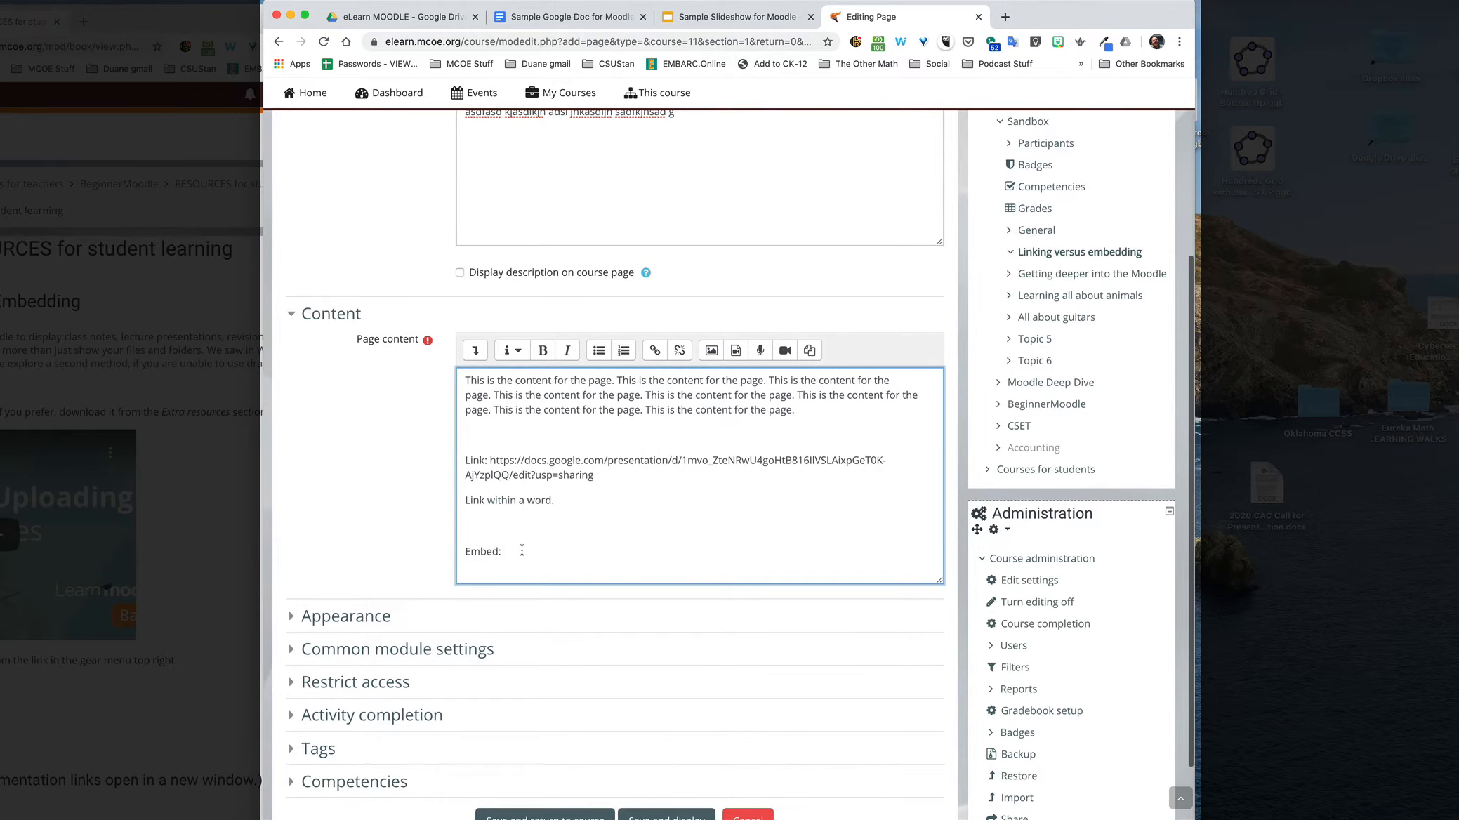
scroll(522, 550, down, 2)
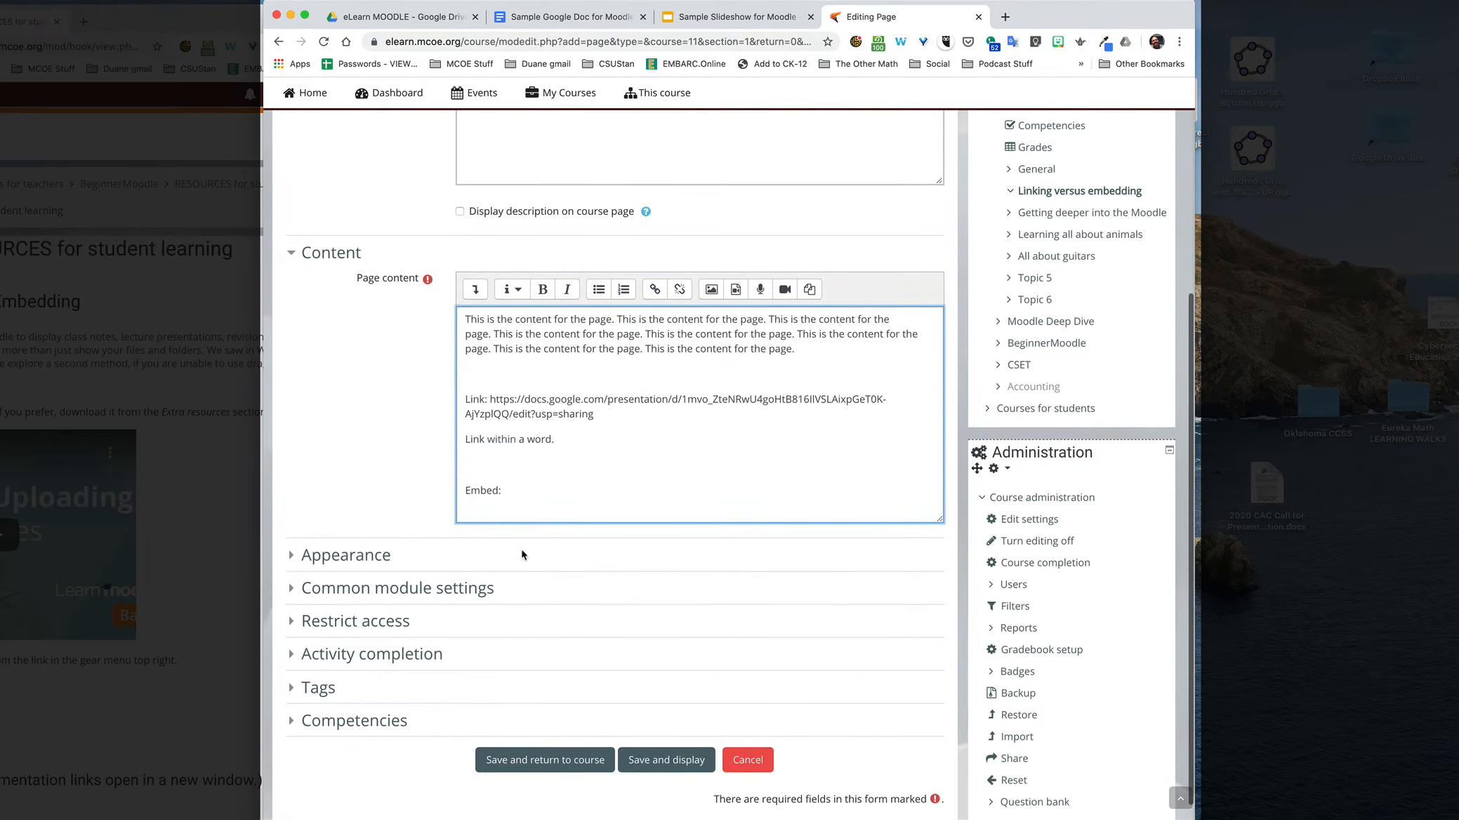
Switch to the Sample Slideshow presentation in Google Slides and bring up its publish-to-web embed code
click(738, 23)
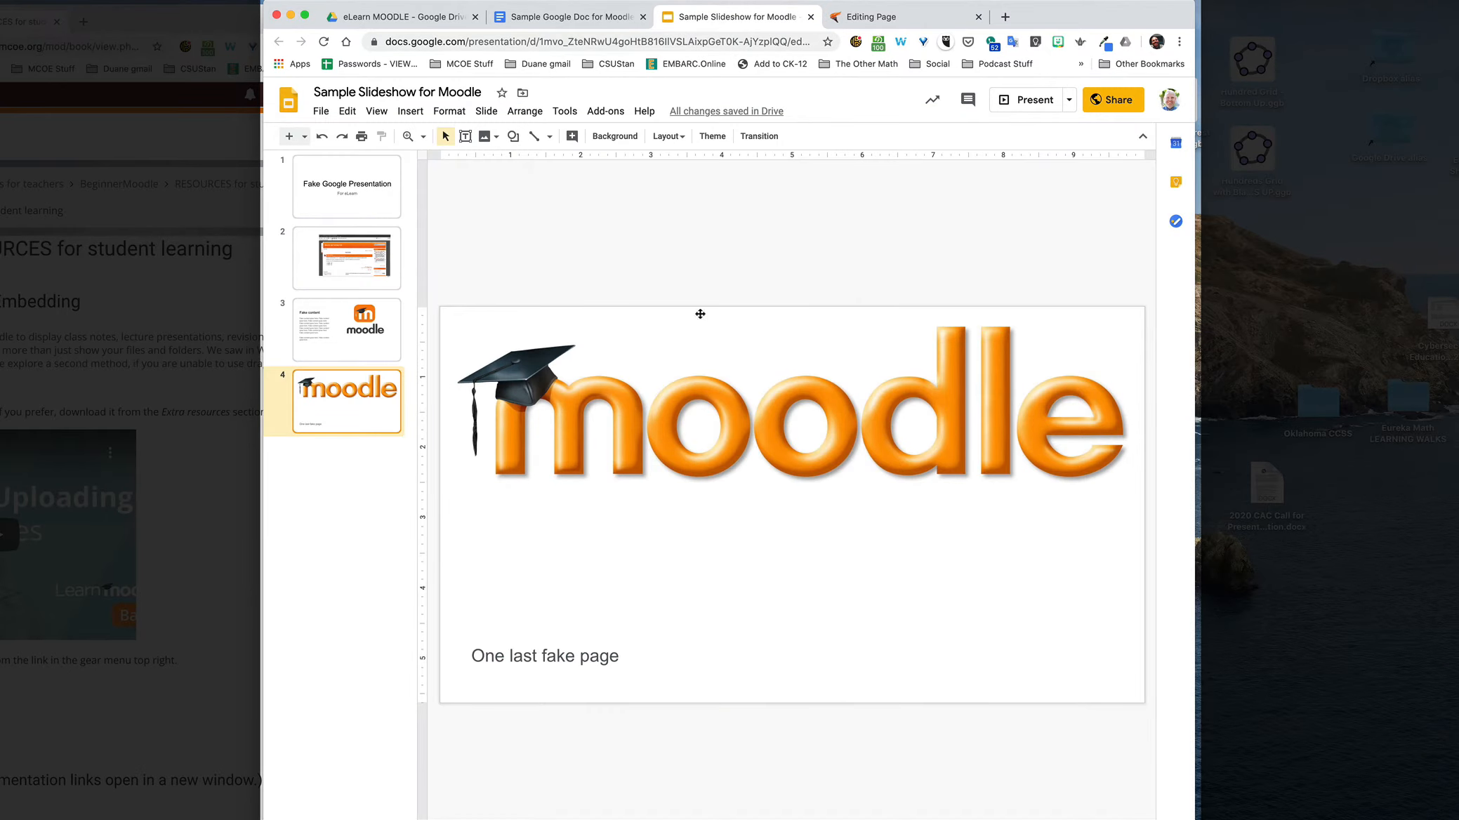
click(320, 112)
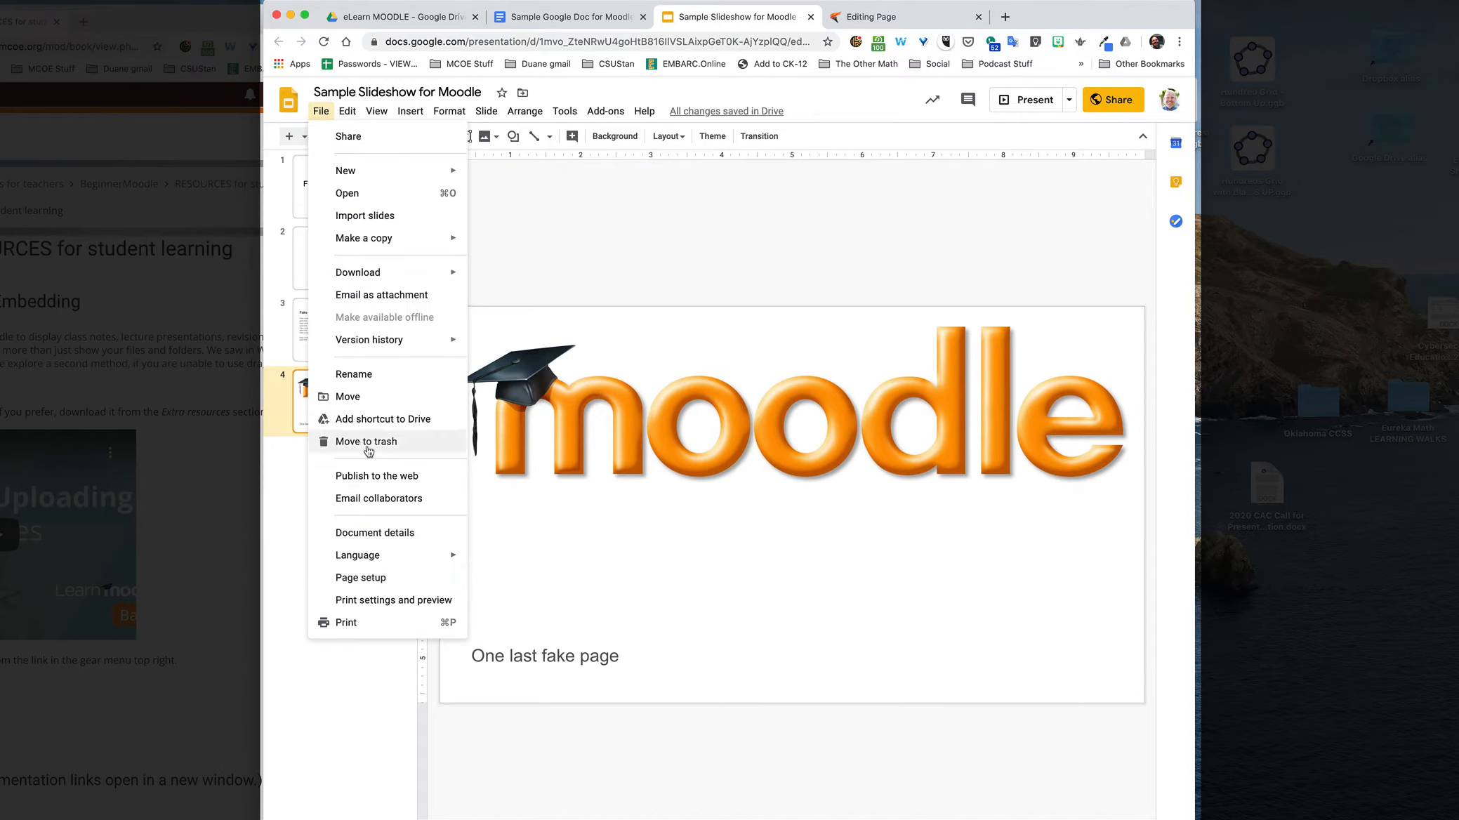
click(366, 481)
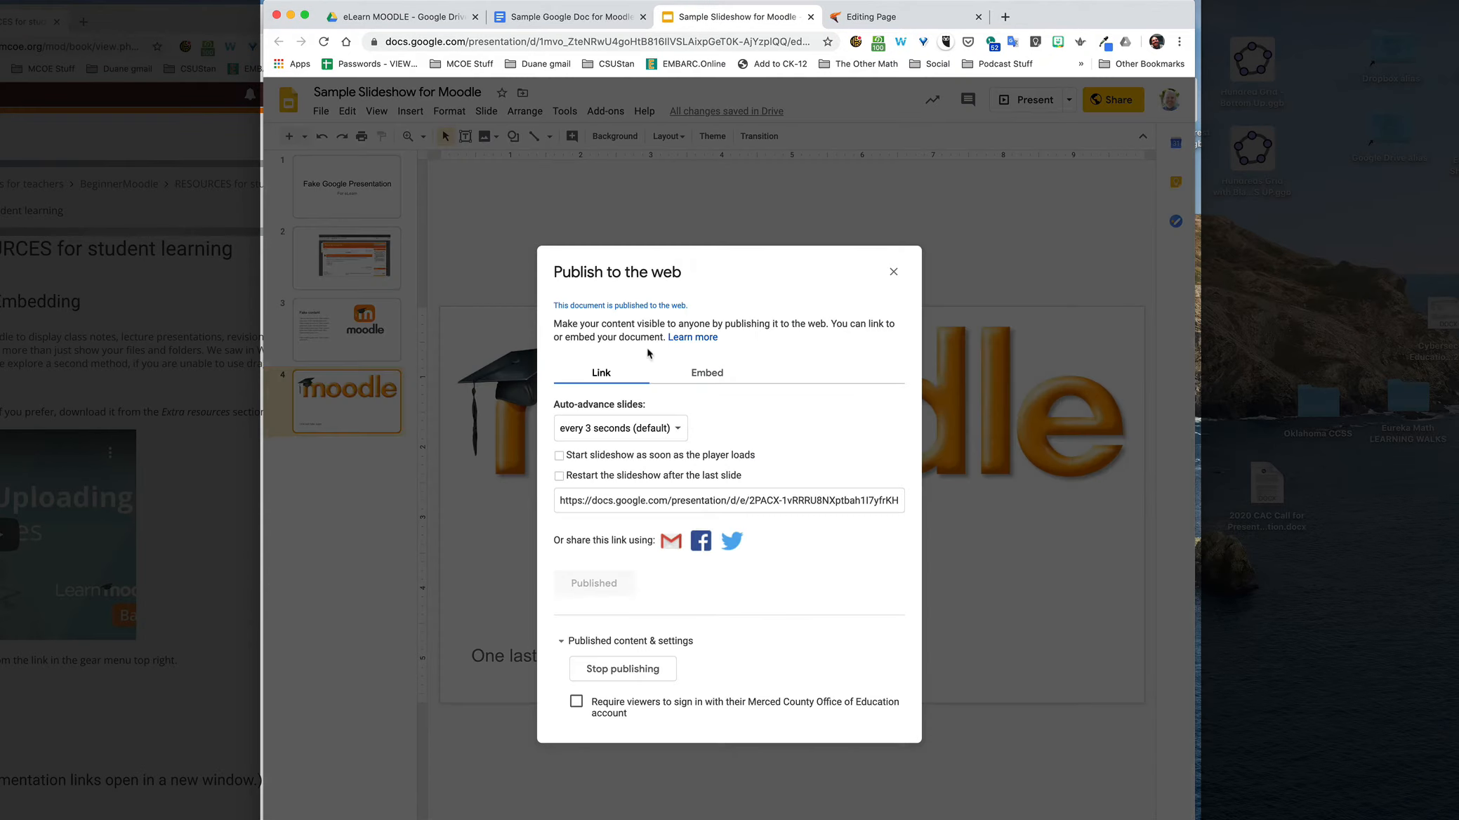
click(704, 374)
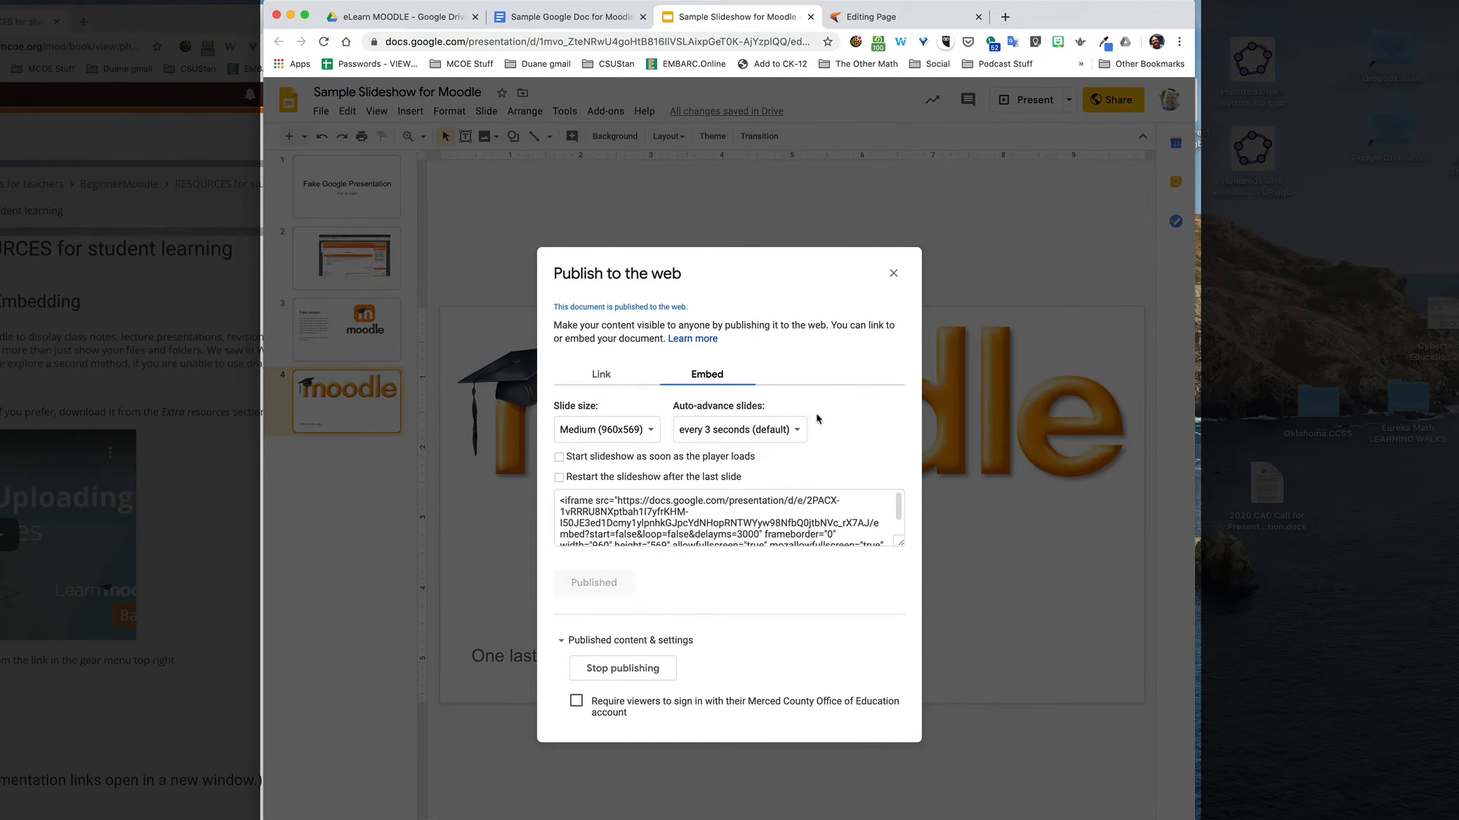
key(Left)
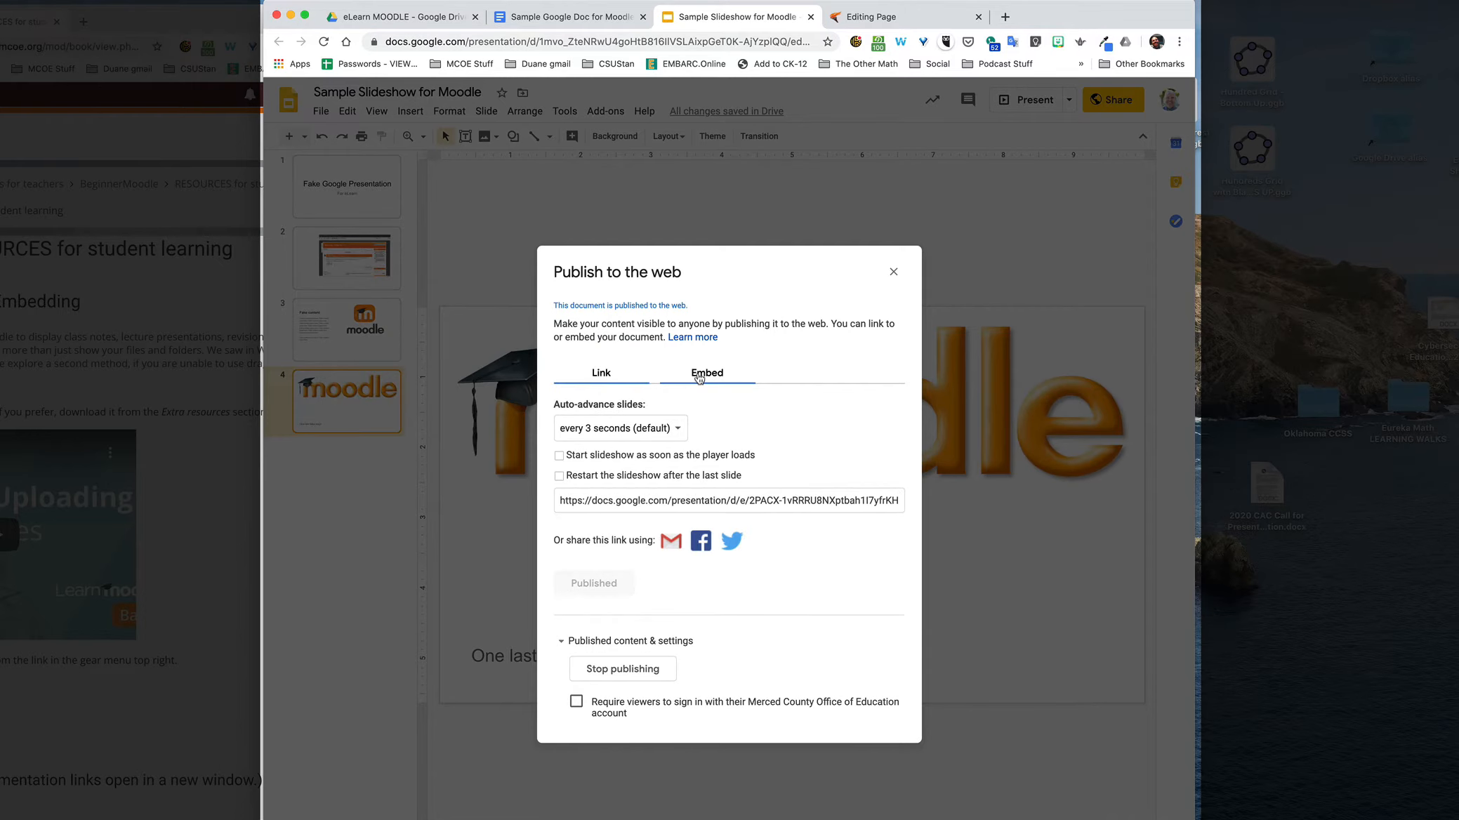
click(698, 378)
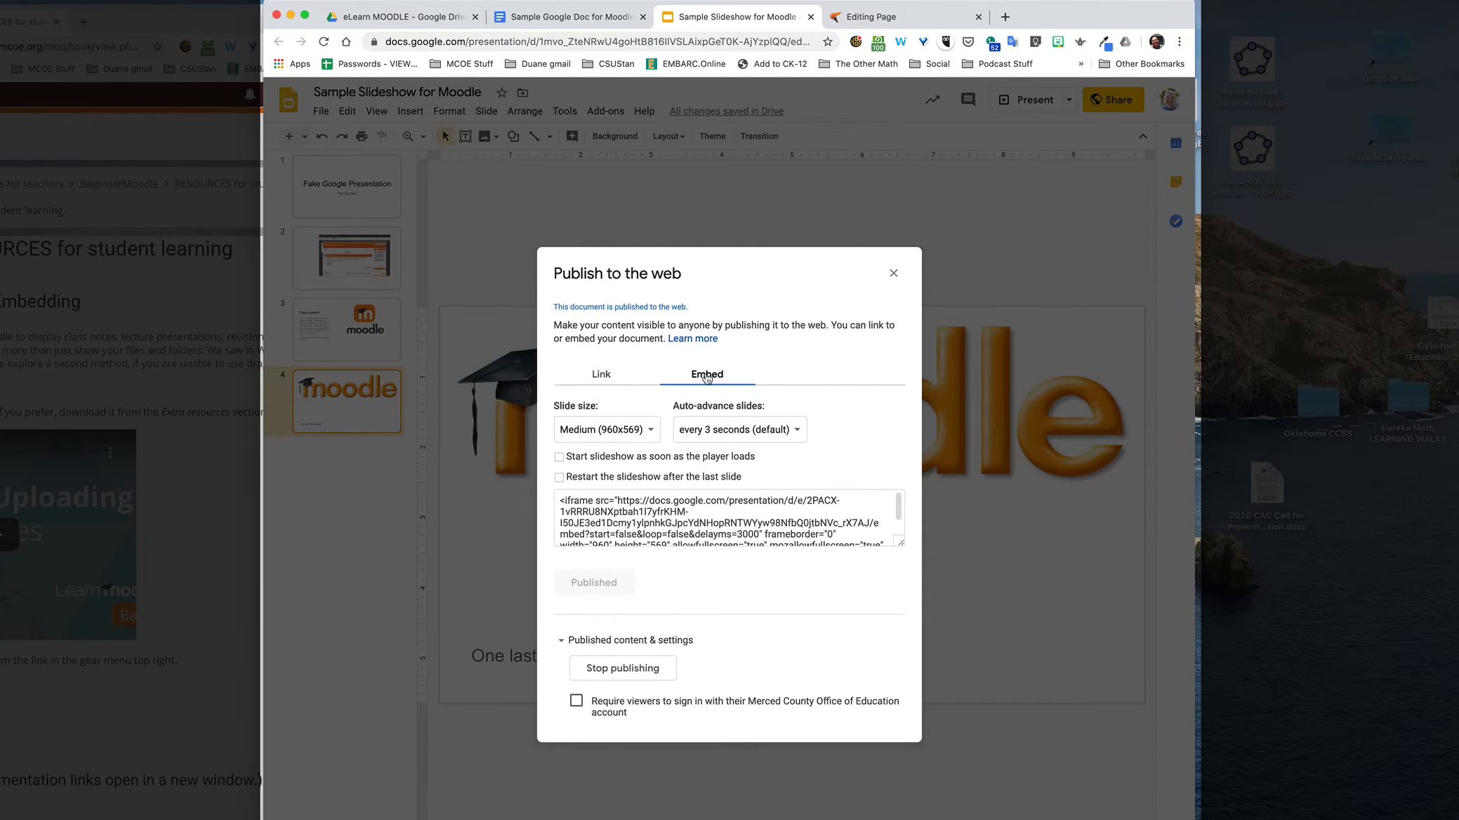
Copy the slideshow's entire iframe embed code and close the publishing dialog
drag(560, 500, 589, 512)
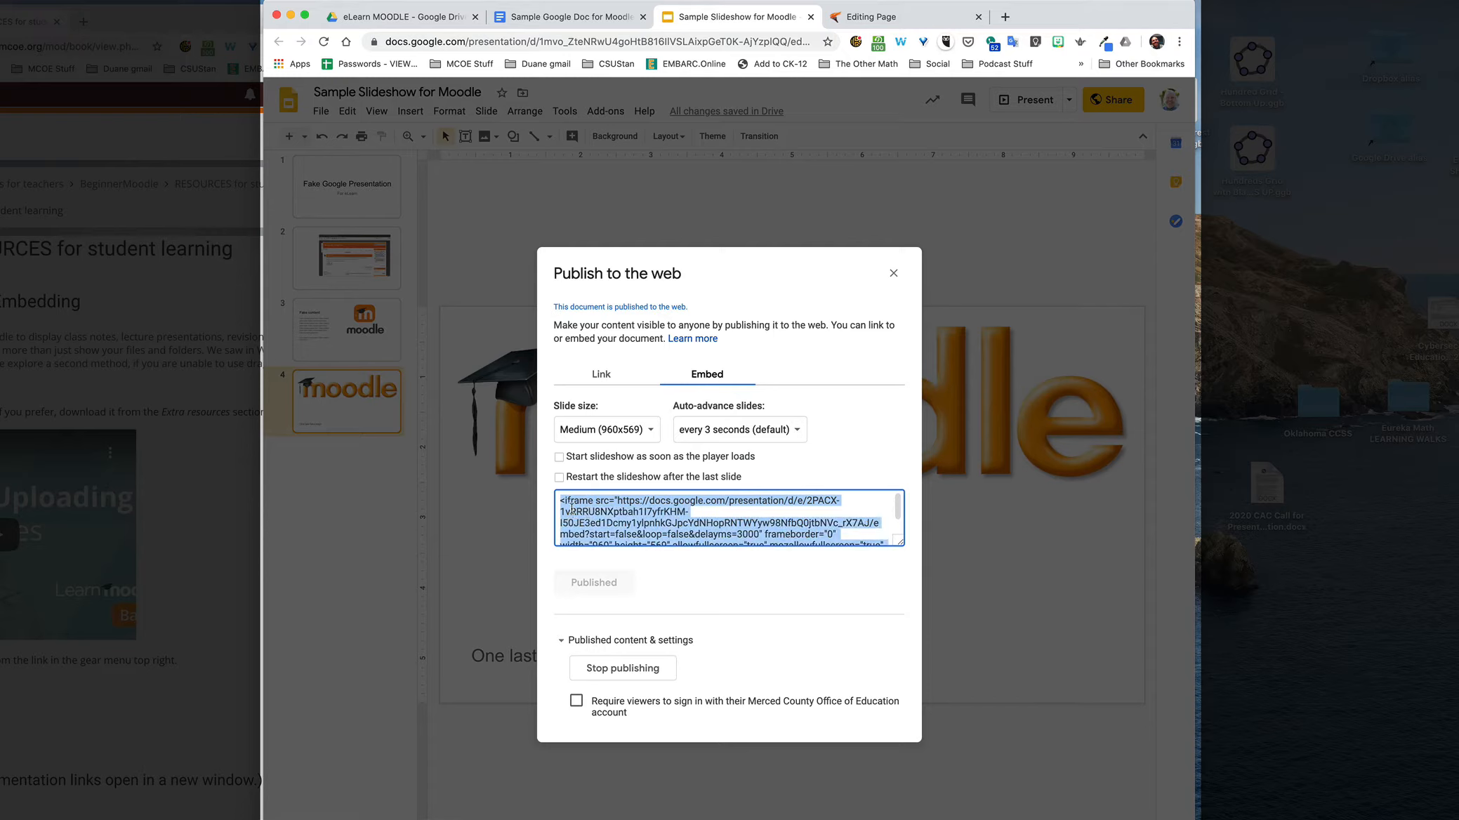
scroll(587, 518, down, 2)
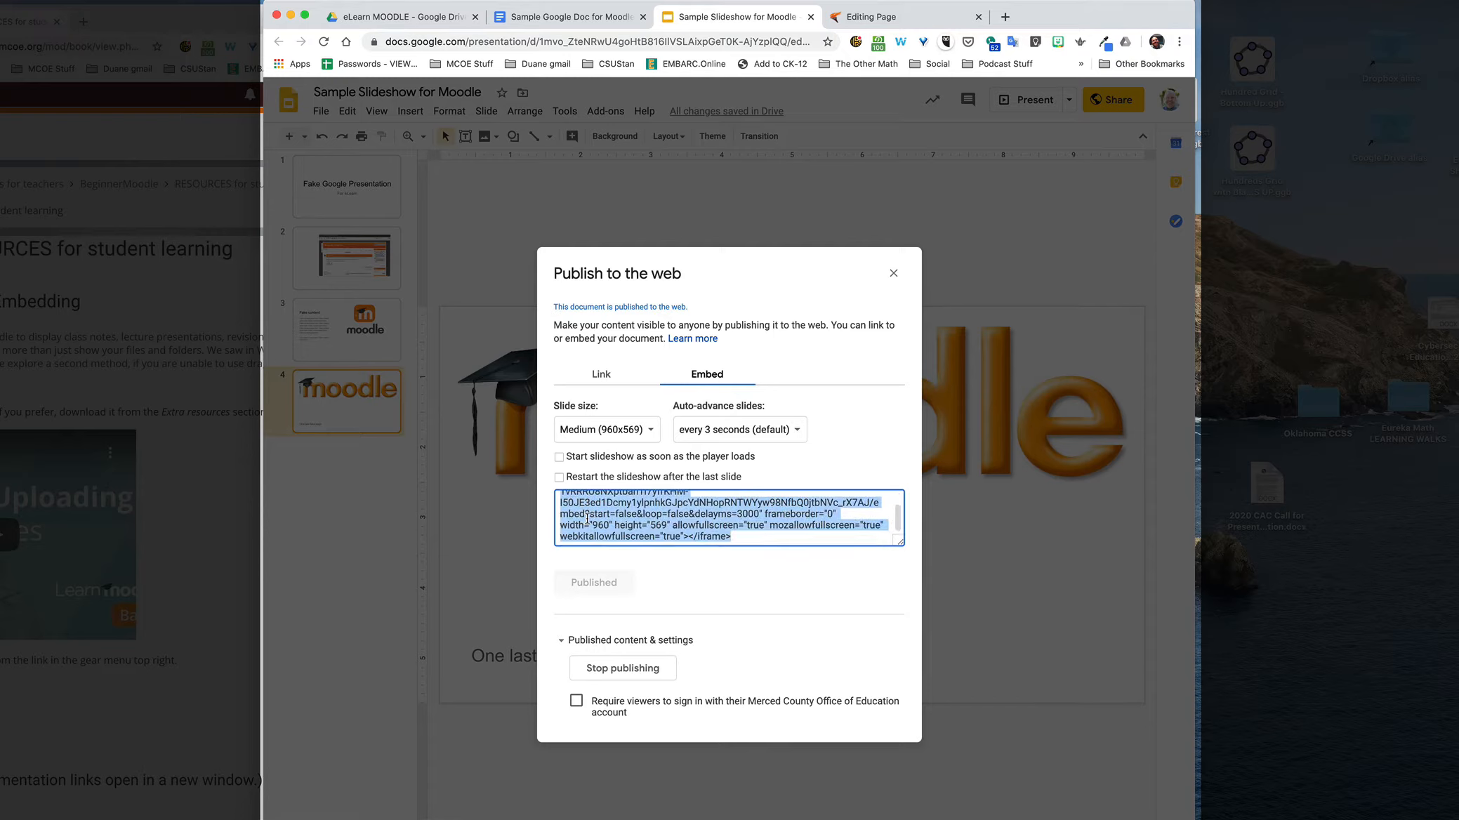
scroll(587, 517, up, 2)
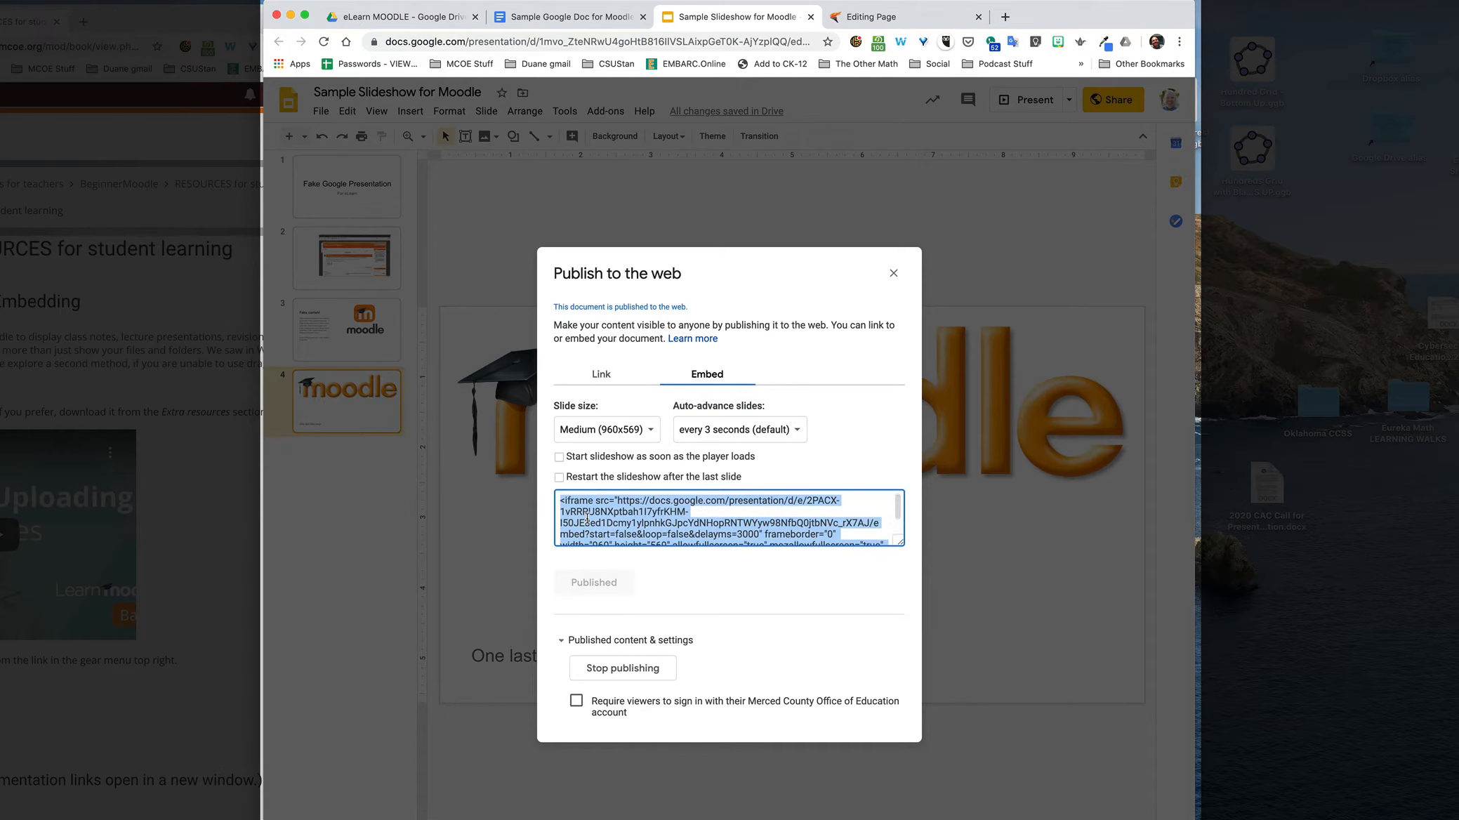
scroll(587, 517, down, 2)
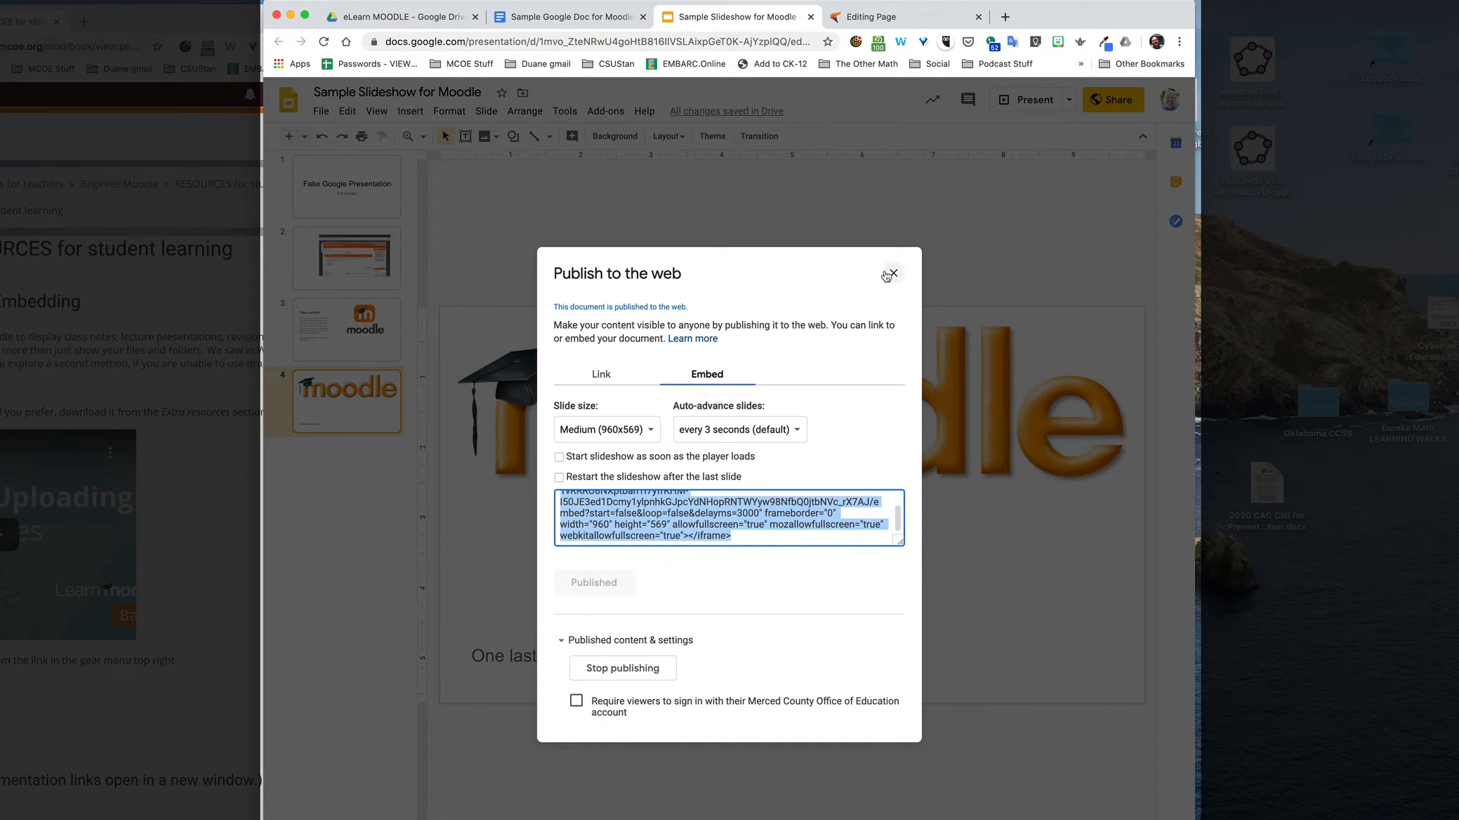
click(893, 273)
Return to the Moodle page being edited and add a new line below "Embed:" in the page content
click(877, 23)
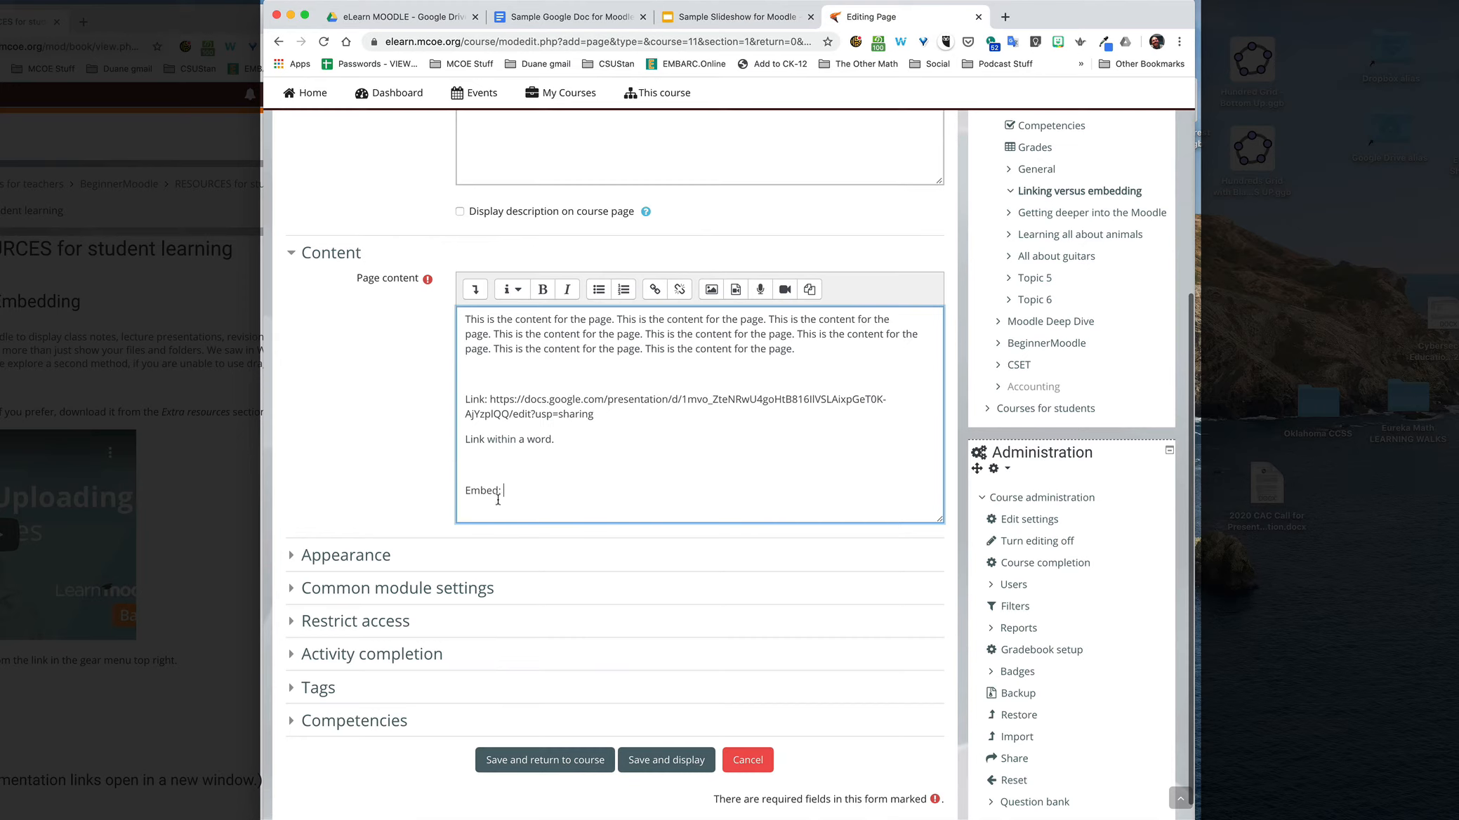
key(Return)
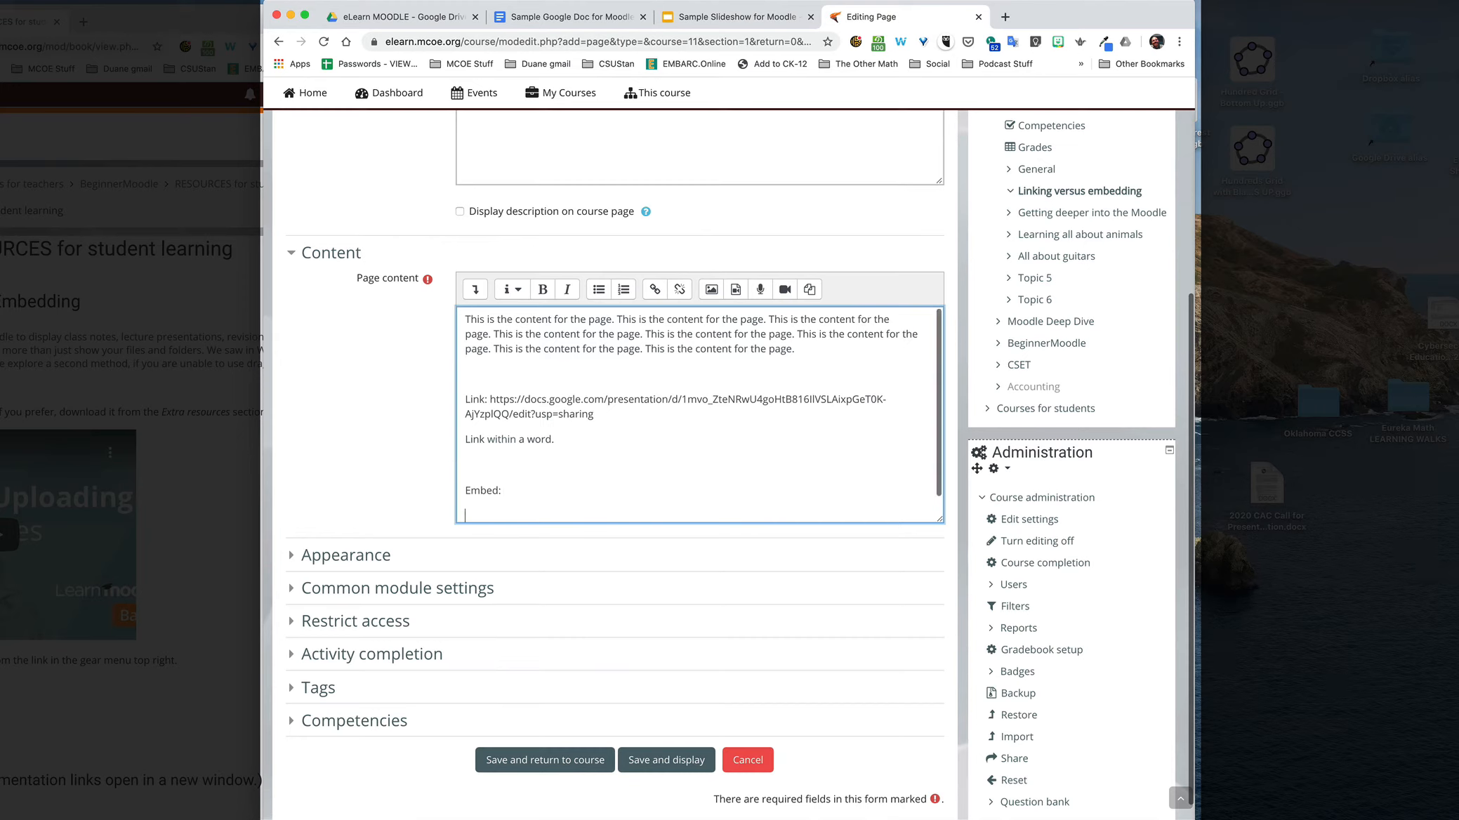
scroll(491, 488, down, 1)
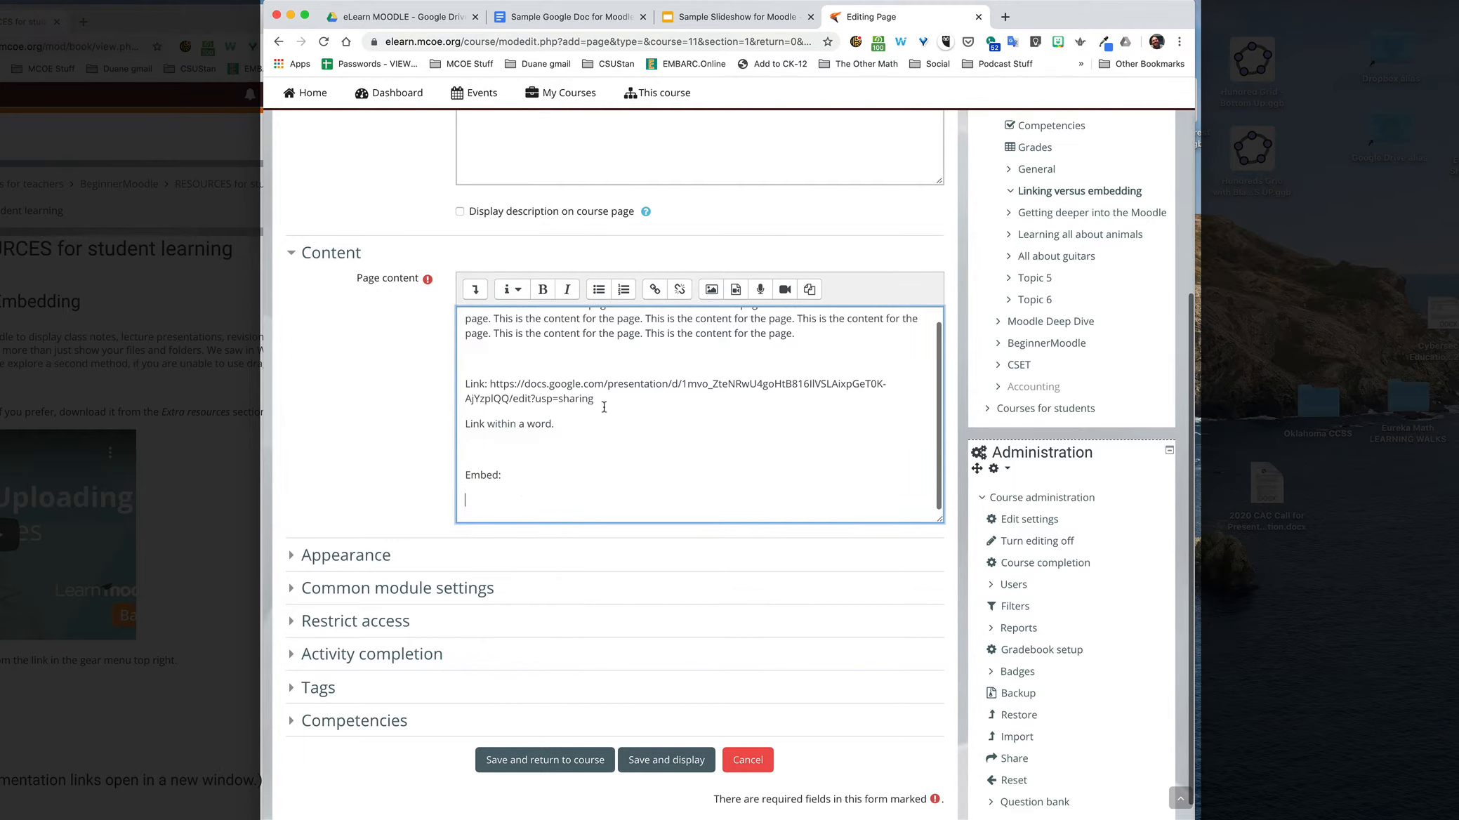
Paste the slideshow's iframe code at the end of the page content's HTML source, and return to the visual view to check the embed
click(473, 290)
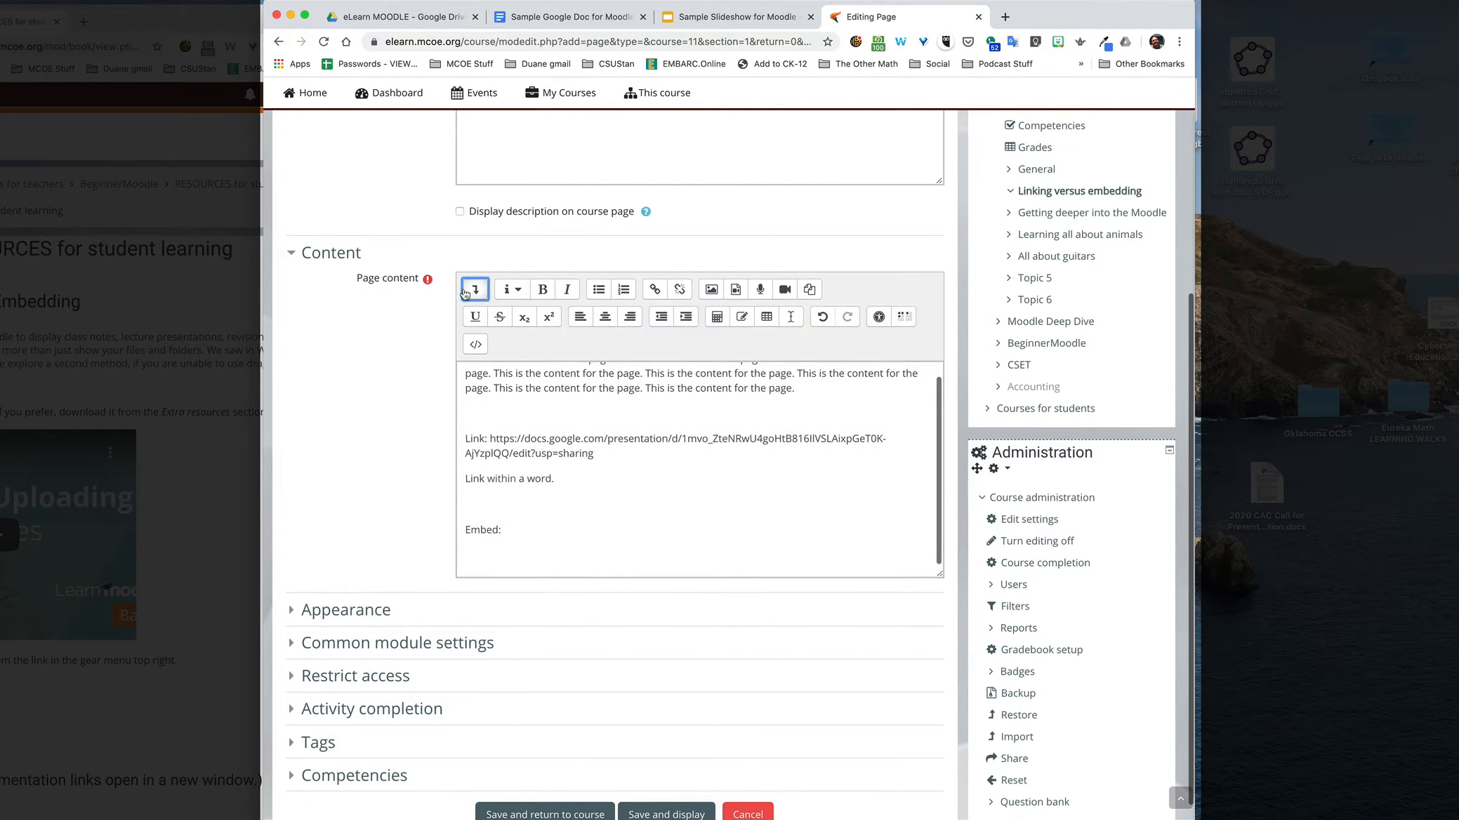
click(476, 344)
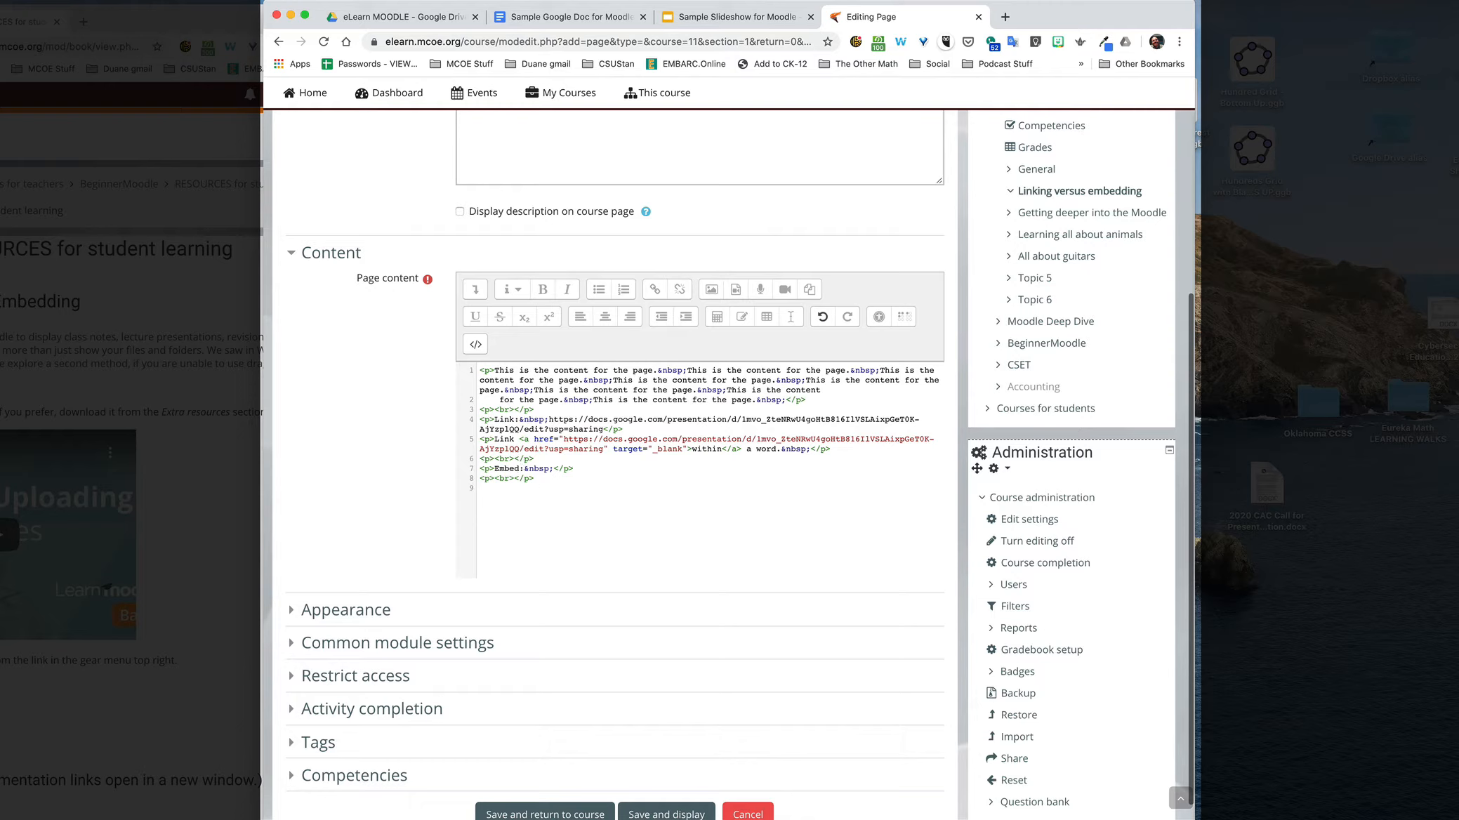
text(<iframe src="https://docs.google.com/presentation/d/e/2PACX-1vRRRU8NXptbah1I7yfrKHM-I50JE3ed1Dcmy1ylpnhkGJpcYdNHopRNTWYyw98NfbQ0jtbNVc_rX7AJ/embed?start=false&loop=false&delayms=3000" frameborder="0" width="960" height="569" allowfullscreen="true" mozallowfullscreen="true" webkitallowfullscreen="true"></iframe>)
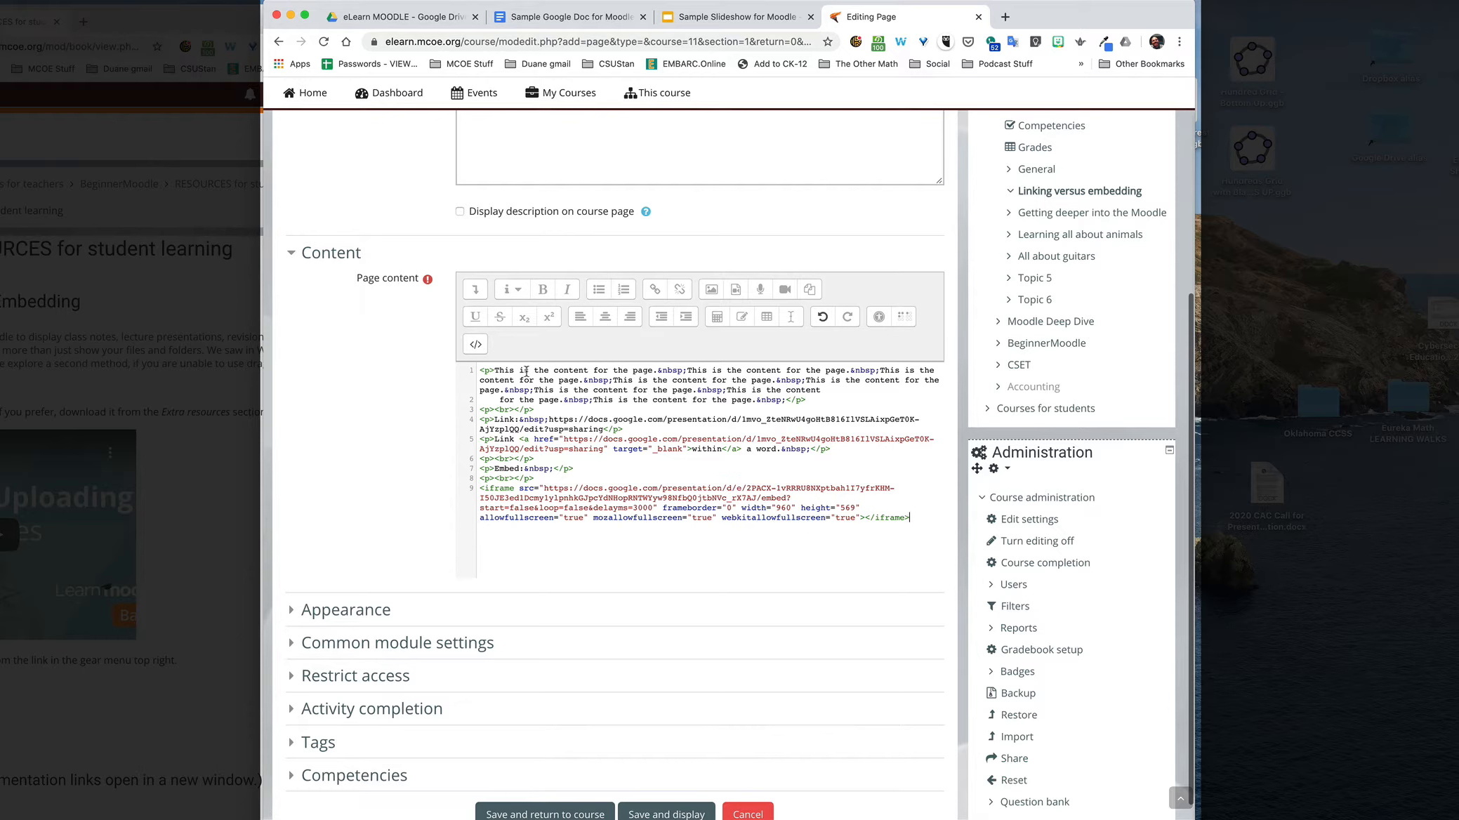
click(475, 343)
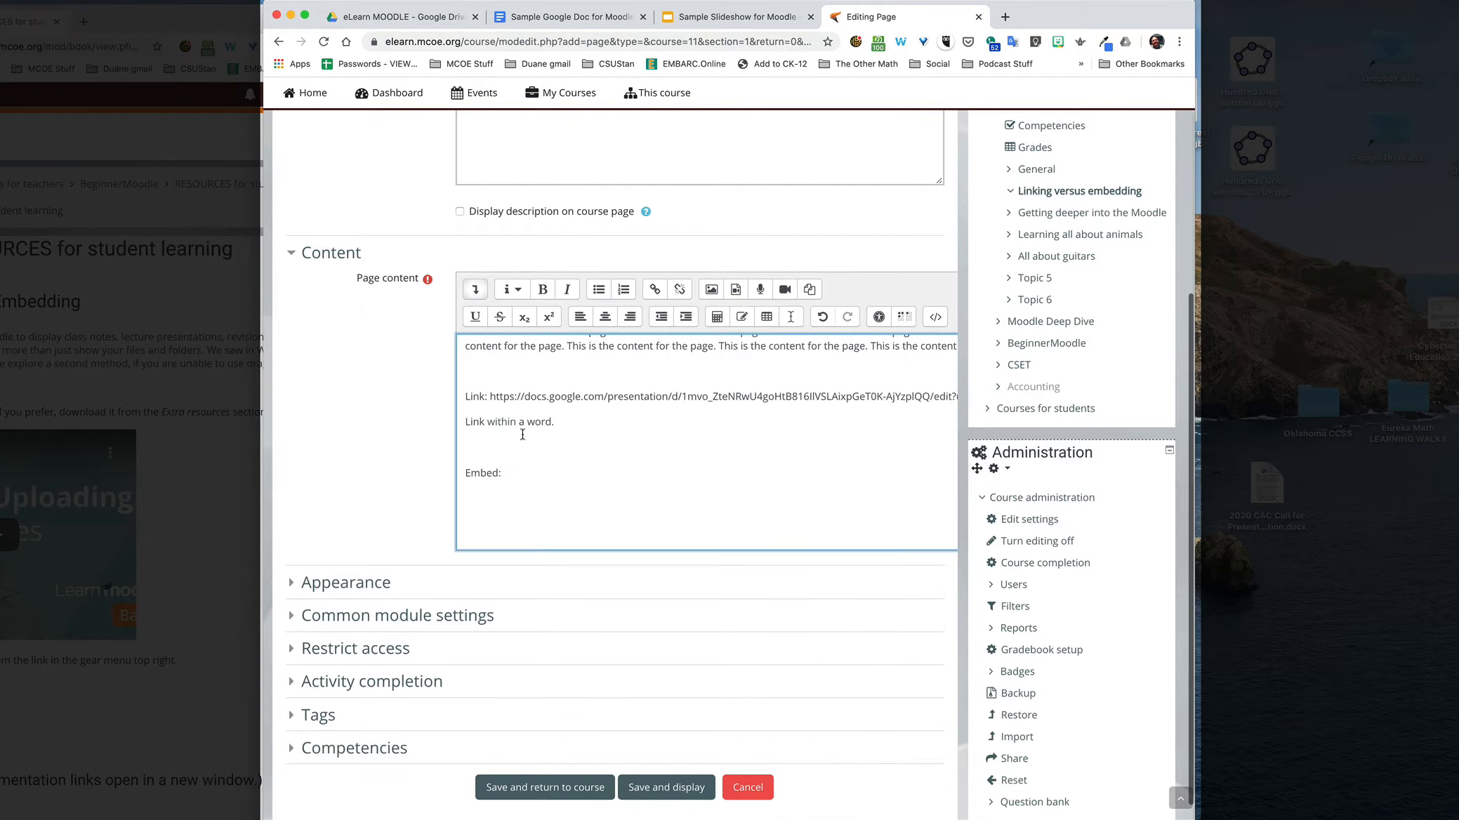
scroll(523, 436, down, 5)
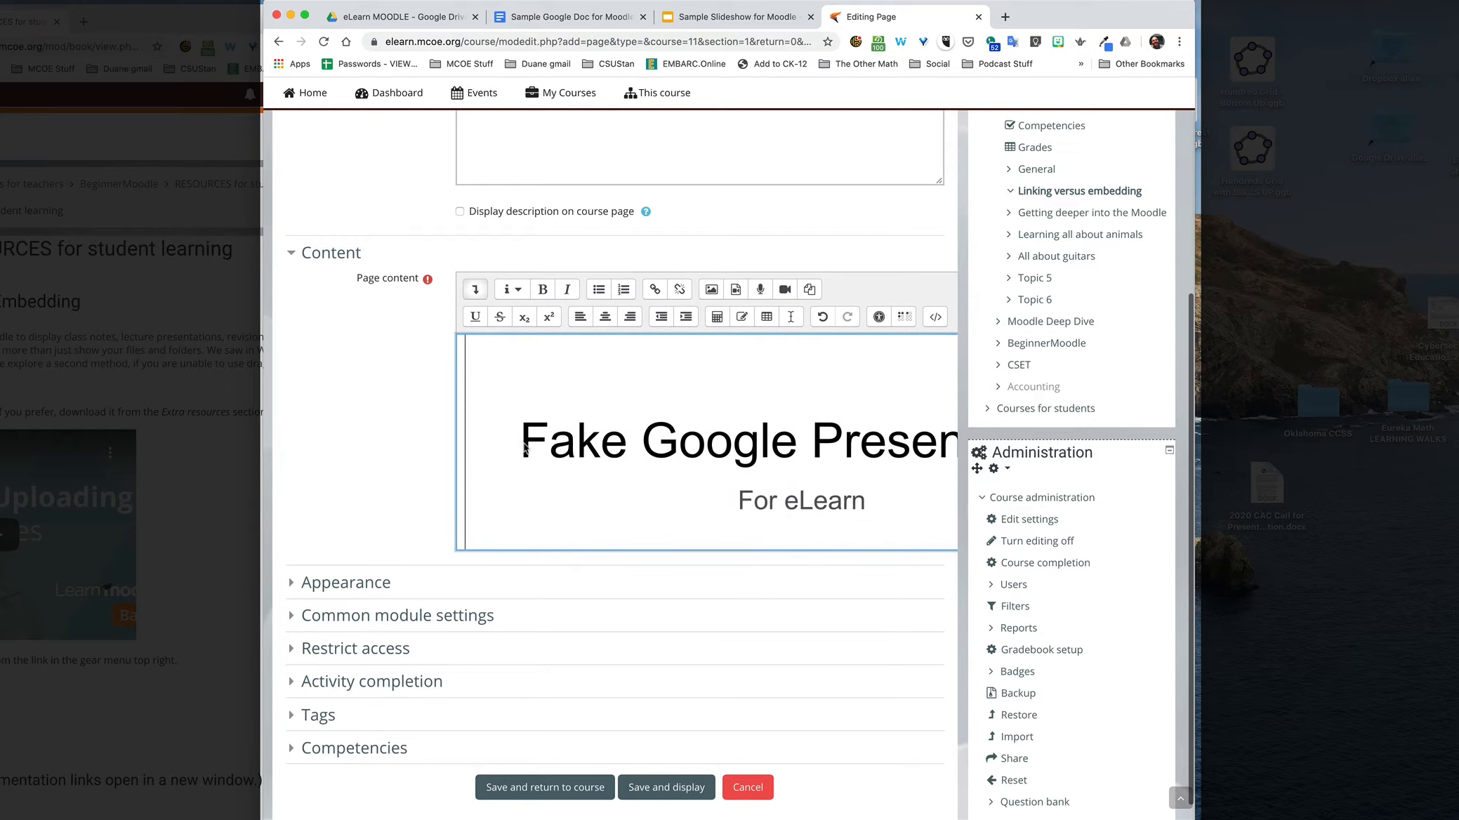
Save the page, return to the course and open "Links versus embeddings" in the "Linking versus embedding" section
scroll(405, 450, down, 5)
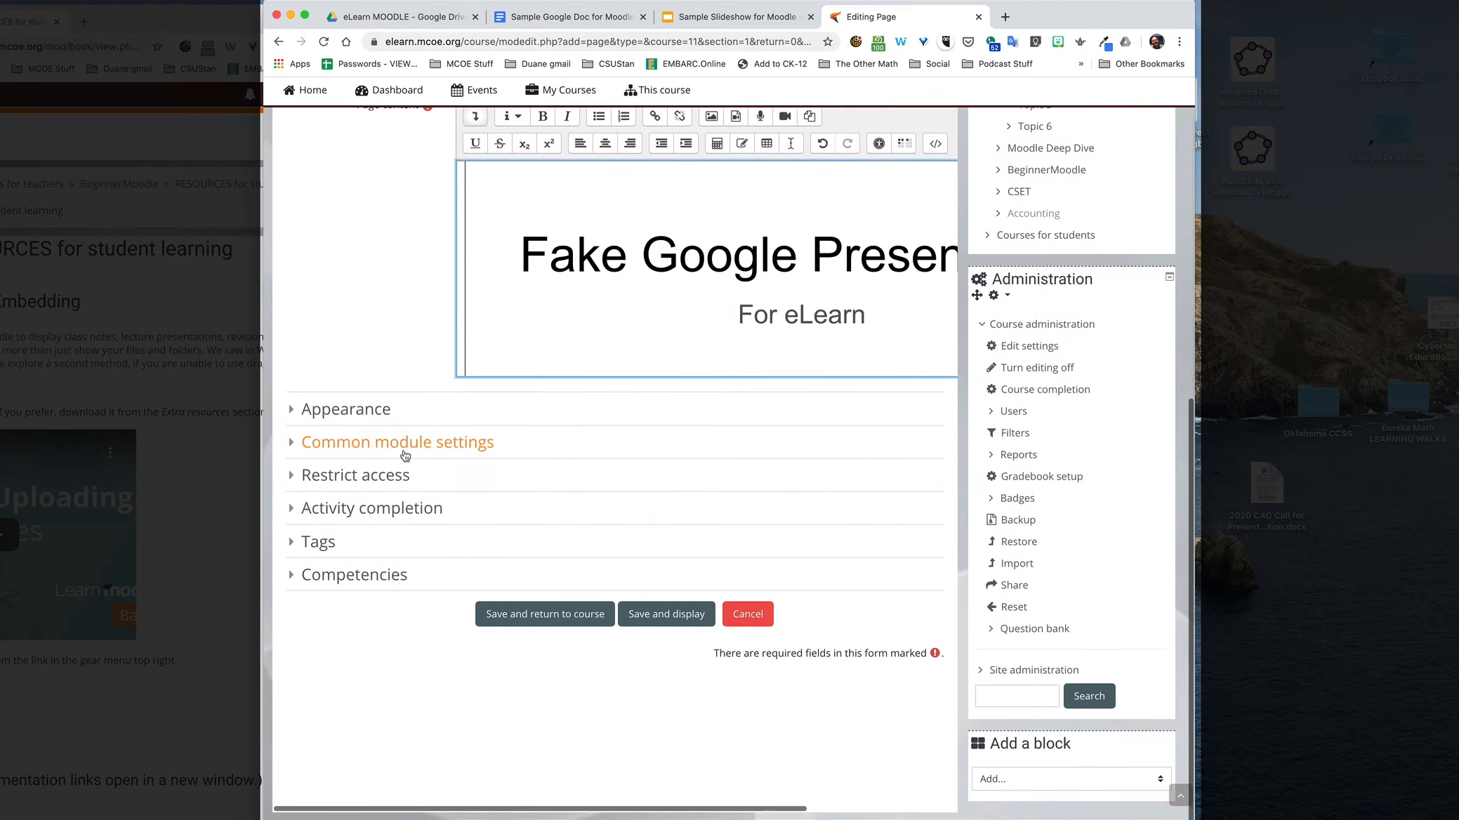
click(547, 615)
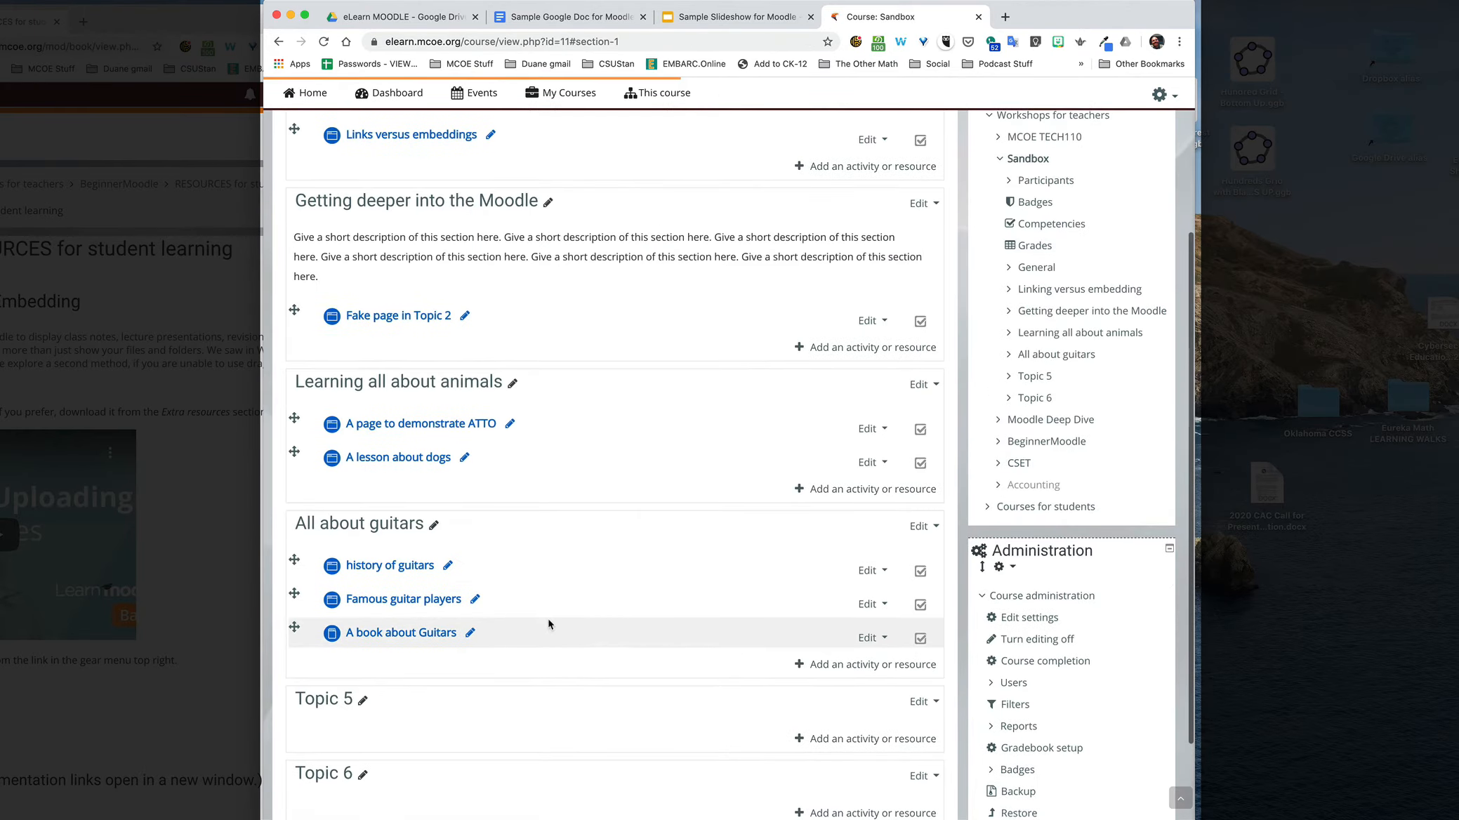
scroll(558, 306, up, 4)
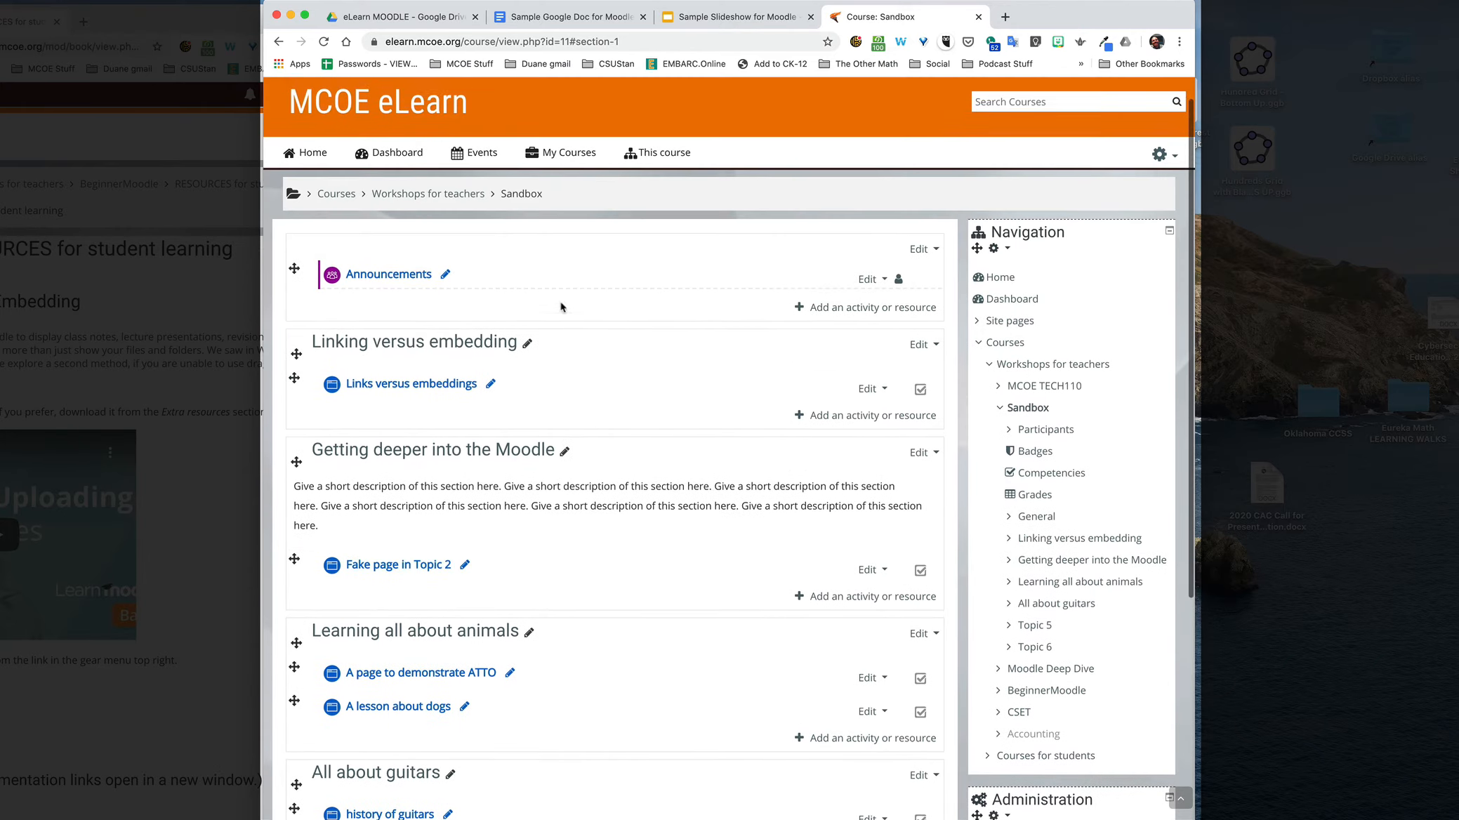
click(429, 412)
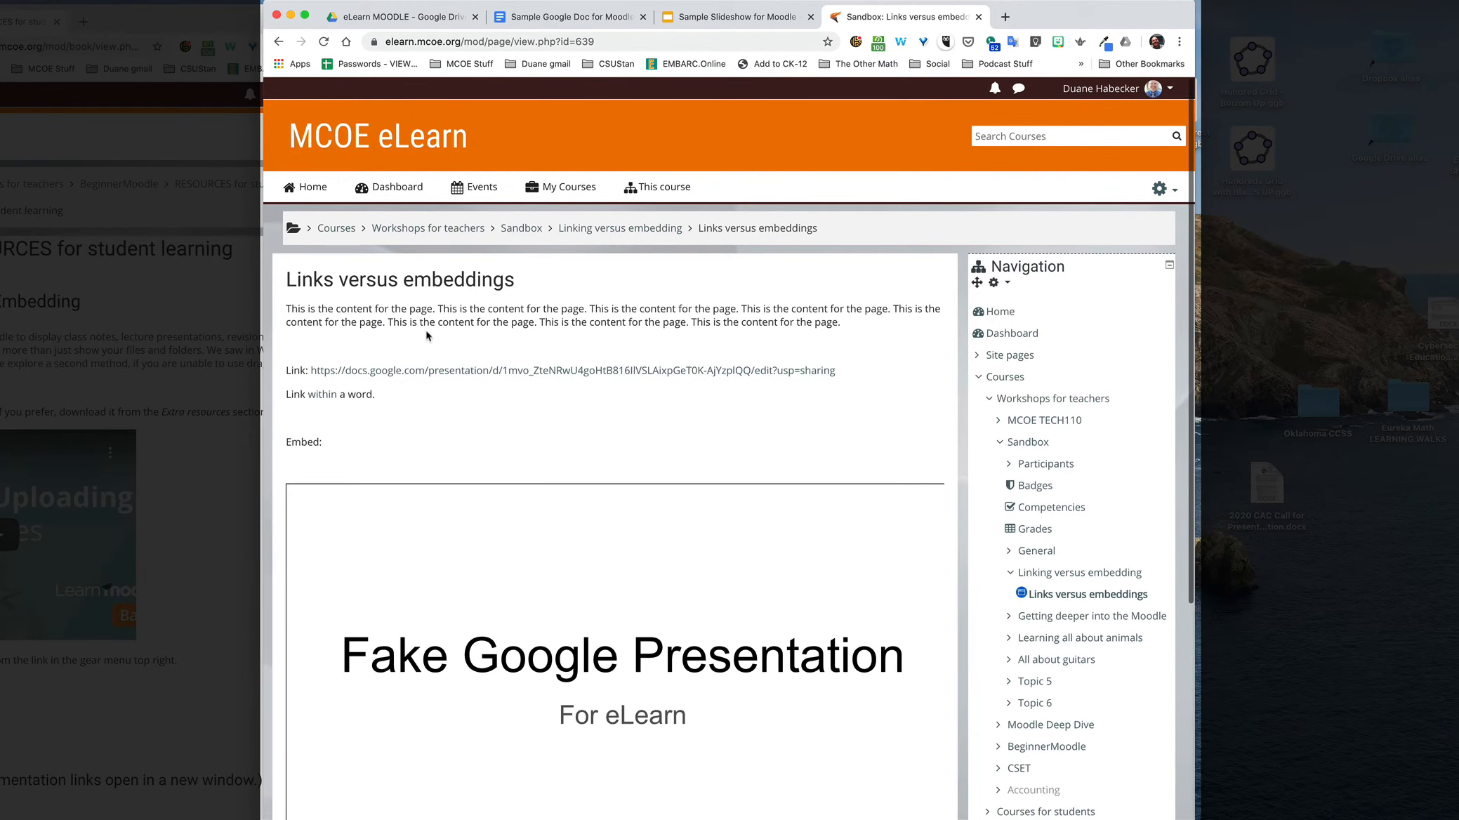
Test the hyperlinked word "within" on the finished page by opening its target
scroll(386, 375, down, 1)
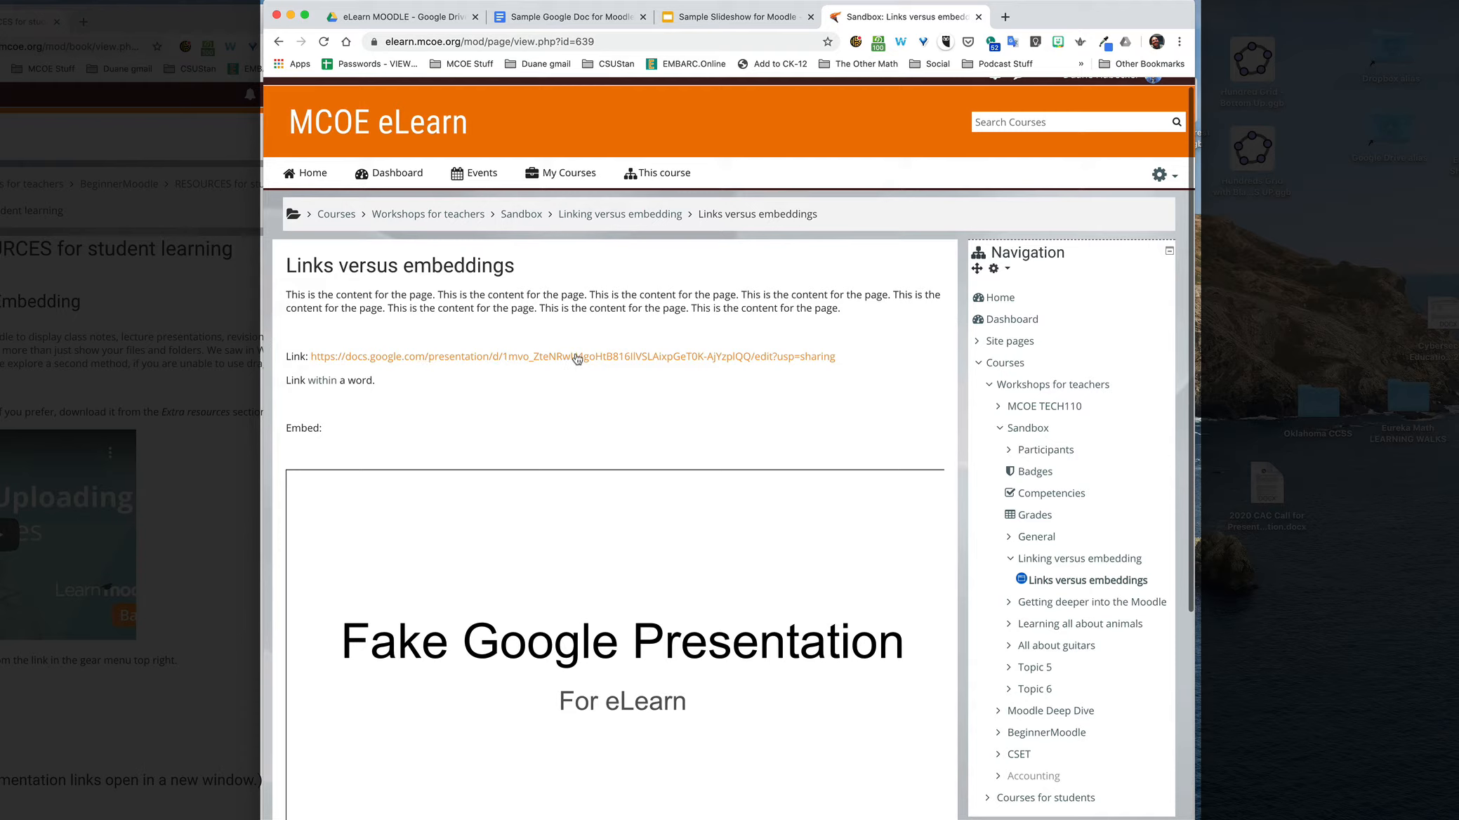
click(316, 380)
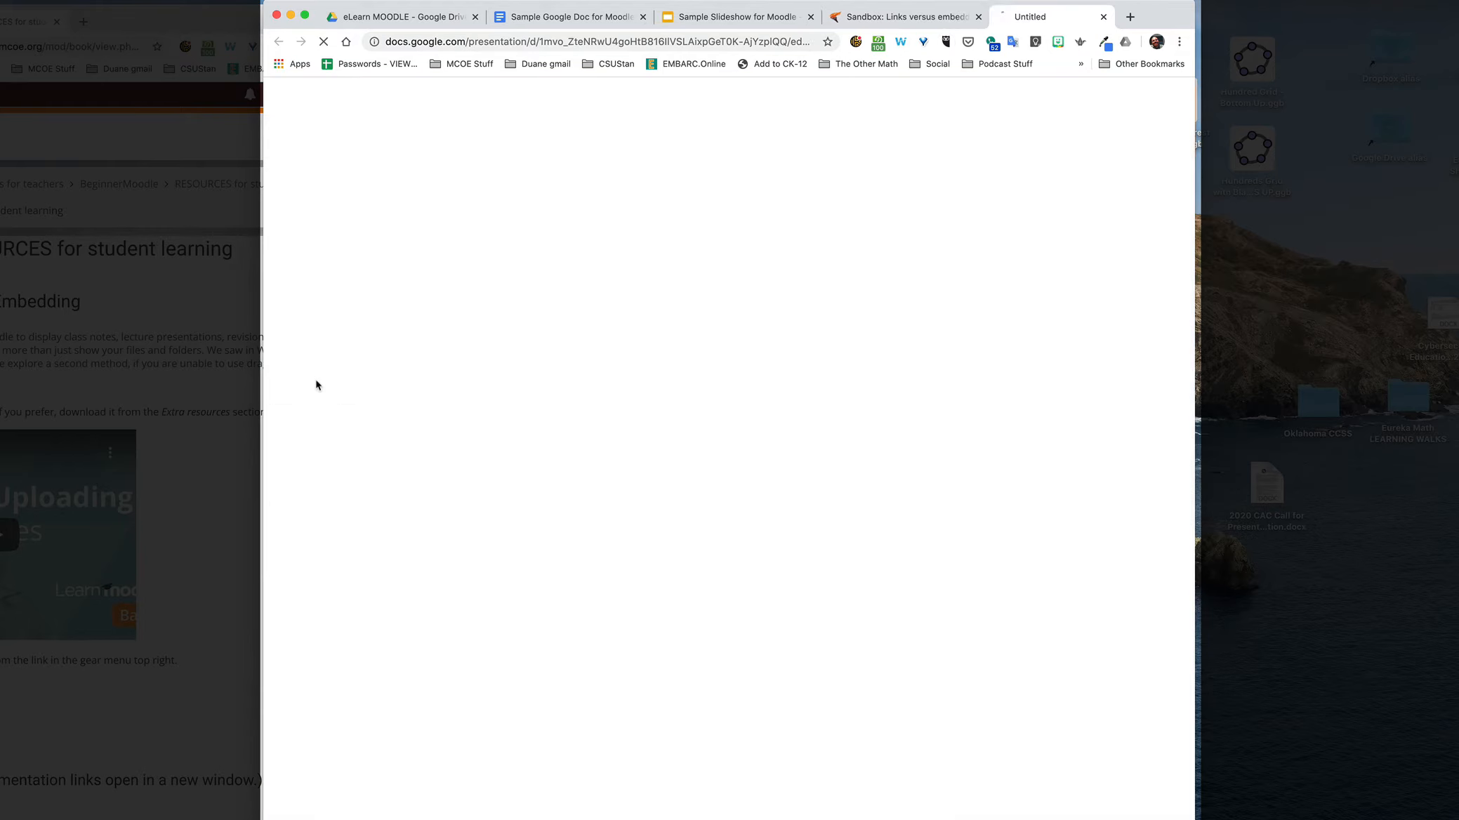